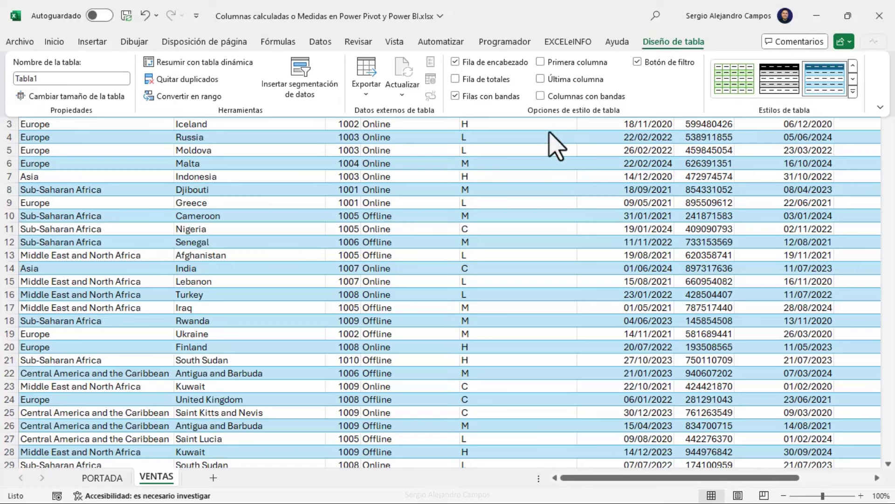
- Enable the Microsoft Power Pivot for Excel COM add-in
{"action": "left_click", "coordinate": [555, 146]}
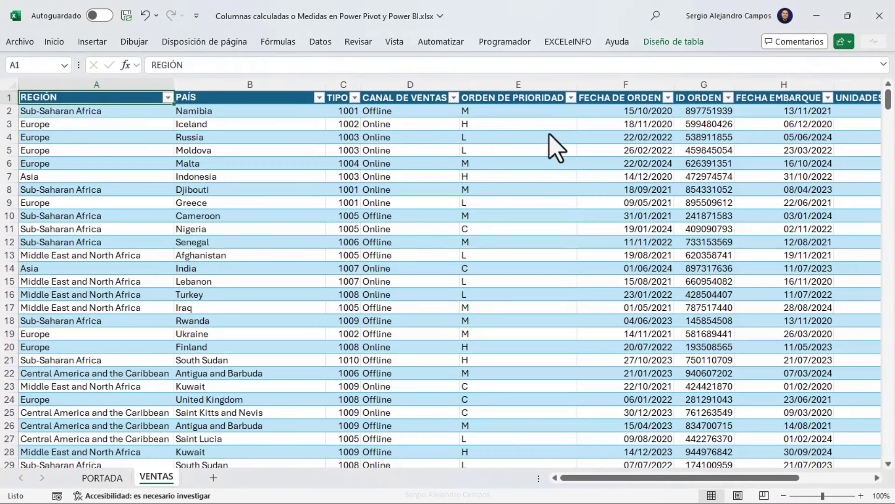
{"action": "key", "text": "ctrl+Right"}
{"action": "key", "text": "ctrl+Left"}
{"action": "left_click", "coordinate": [505, 42]}
{"action": "left_click", "coordinate": [332, 85]}
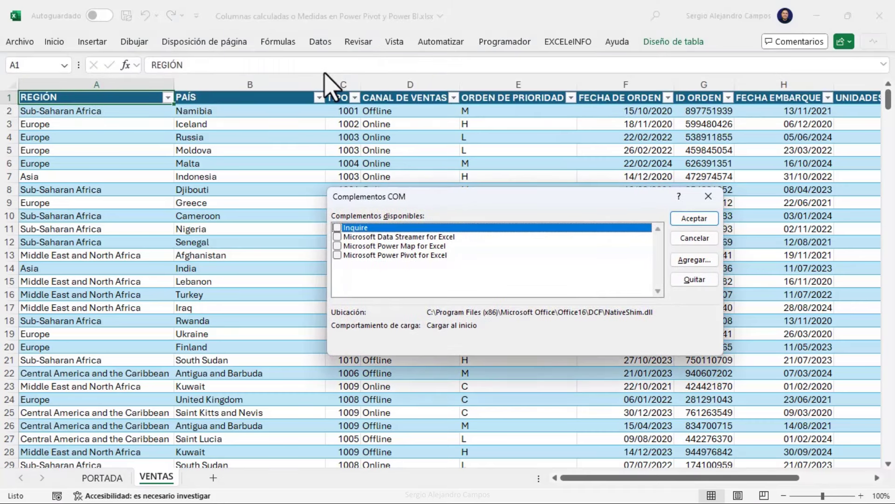
{"action": "left_click", "coordinate": [337, 255]}
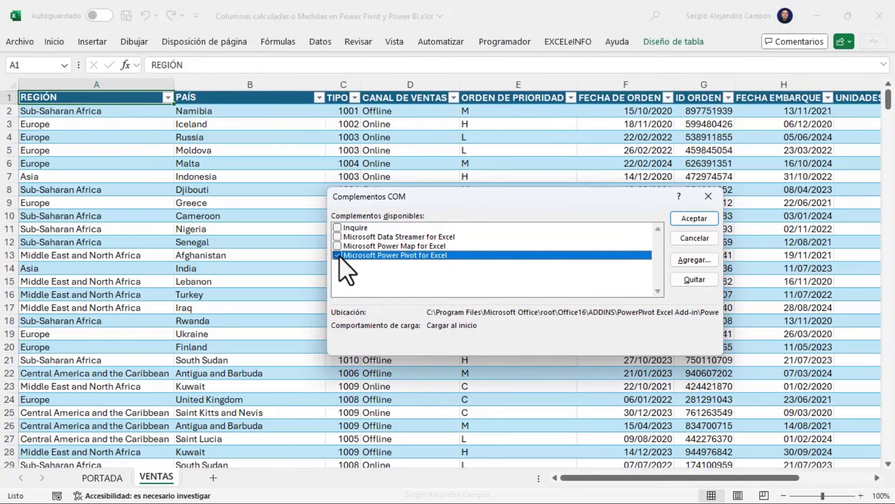
{"action": "left_click", "coordinate": [694, 218]}
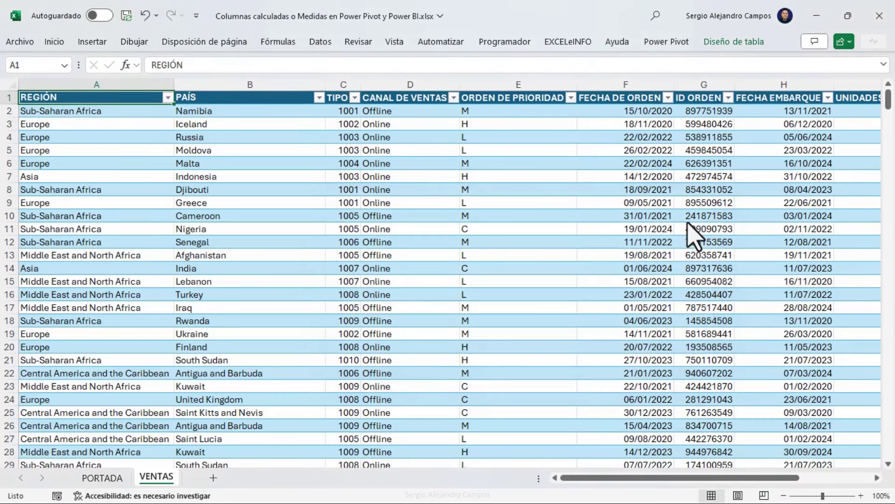
- Add the sales table on the VENTAS sheet to the Power Pivot data model
{"action": "left_click", "coordinate": [686, 41]}
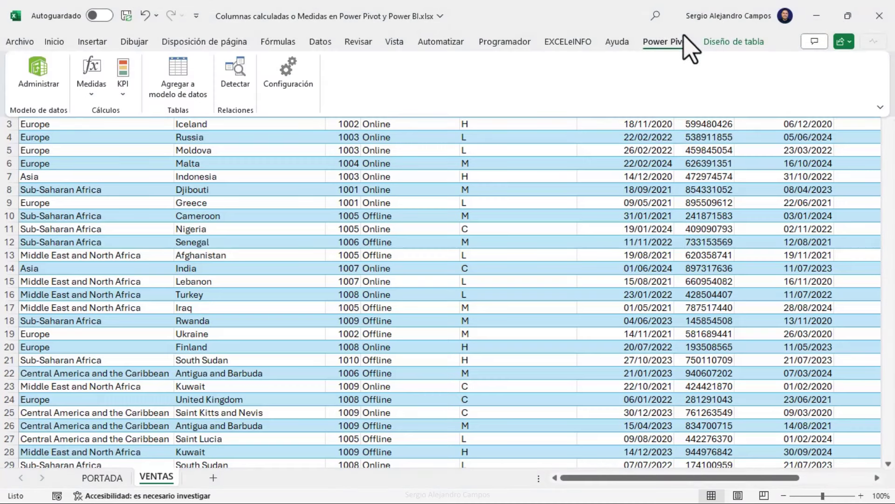
{"action": "left_click", "coordinate": [192, 91]}
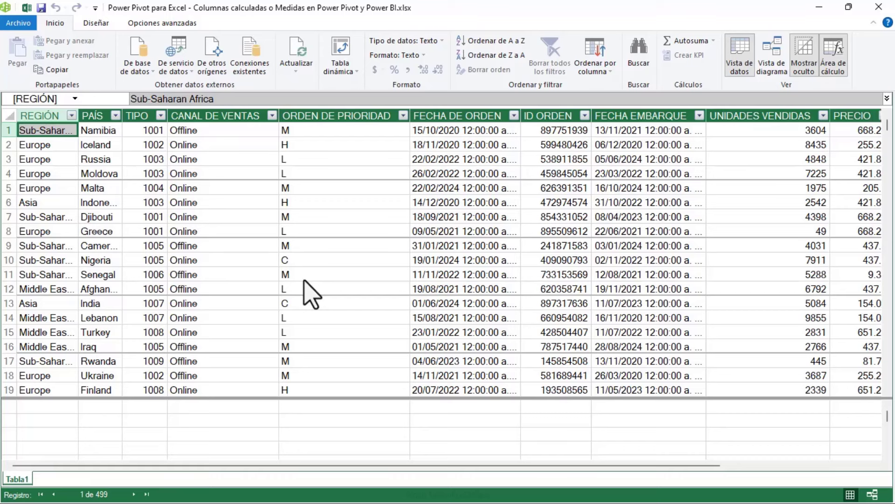
- Examine the first-row values of UNIDADES VENDIDAS, PRECIO and Columna1, and the empty column at the end of Tabla1
{"action": "key", "text": "Right"}
{"action": "key", "text": "Right"}
{"action": "key", "text": "Right"}
{"action": "key", "text": "Right"}
{"action": "key", "text": "Right"}
{"action": "key", "text": "Right"}
{"action": "key", "text": "Right"}
{"action": "key", "text": "Right"}
{"action": "key", "text": "Right"}
{"action": "key", "text": "Right"}
{"action": "key", "text": "Right"}
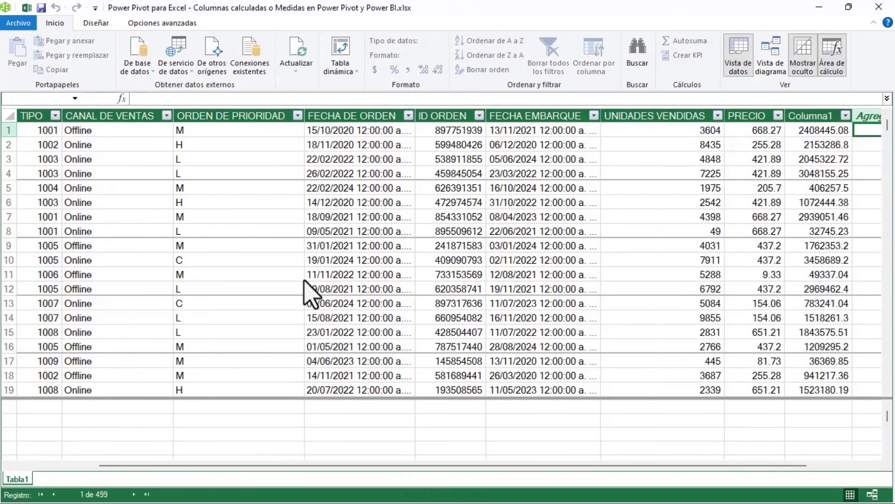
{"action": "left_click_drag", "start_coordinate": [531, 464], "coordinate": [660, 465]}
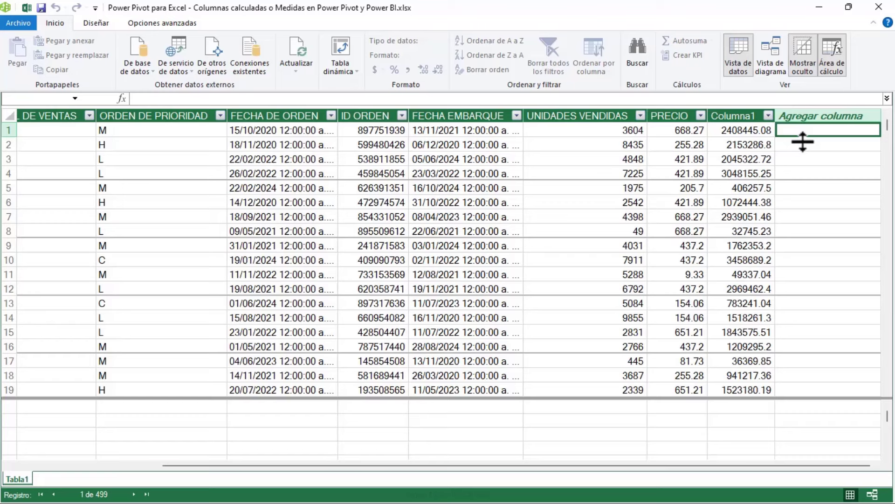
{"action": "left_click", "coordinate": [731, 131]}
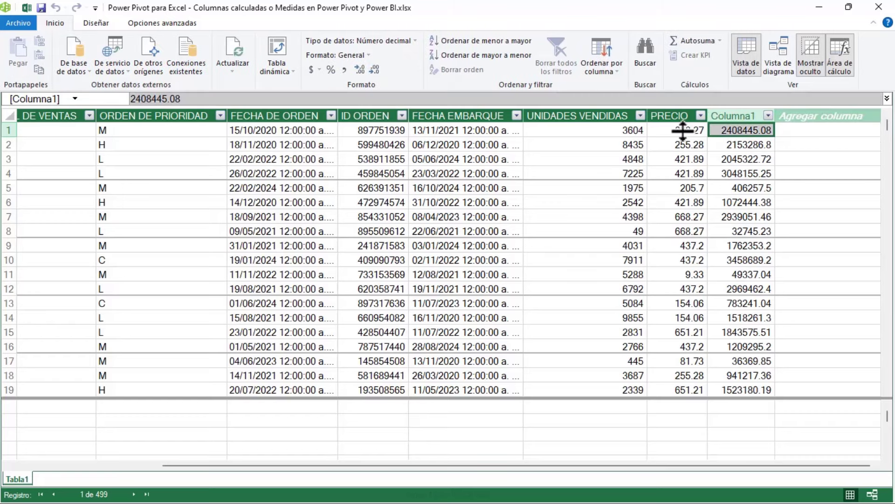
{"action": "left_click", "coordinate": [680, 130]}
{"action": "left_click", "coordinate": [619, 135]}
{"action": "left_click", "coordinate": [790, 130]}
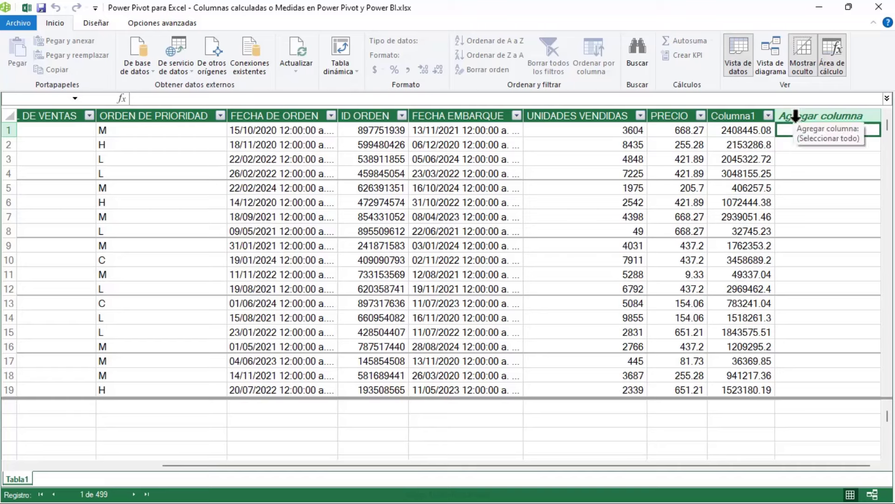
{"action": "left_click", "coordinate": [725, 131]}
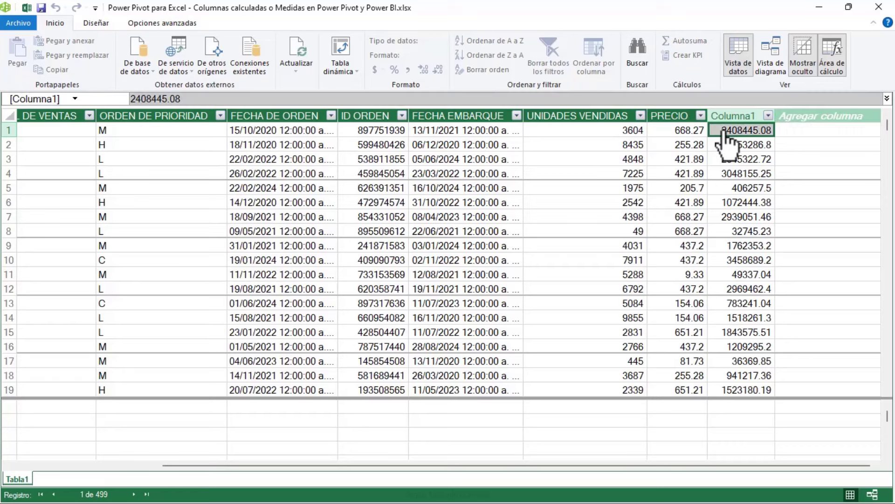
{"action": "left_click", "coordinate": [677, 131]}
{"action": "left_click", "coordinate": [620, 132]}
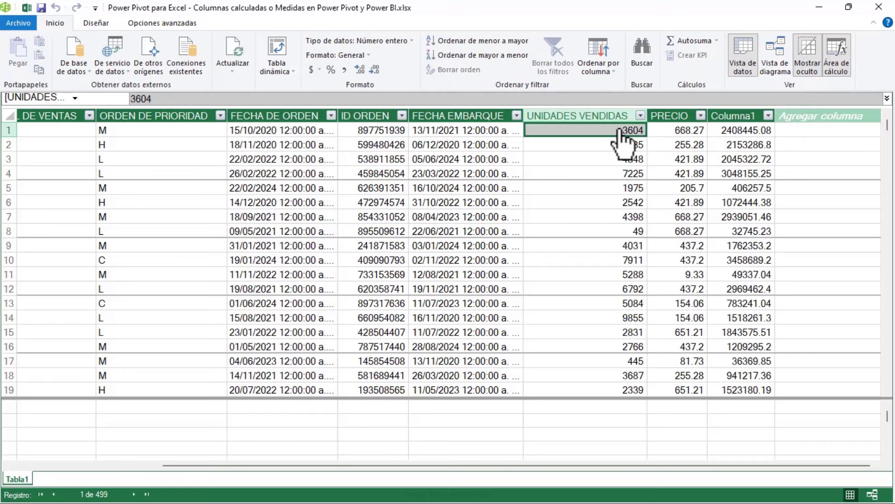
{"action": "left_click", "coordinate": [733, 132]}
{"action": "left_click", "coordinate": [795, 126]}
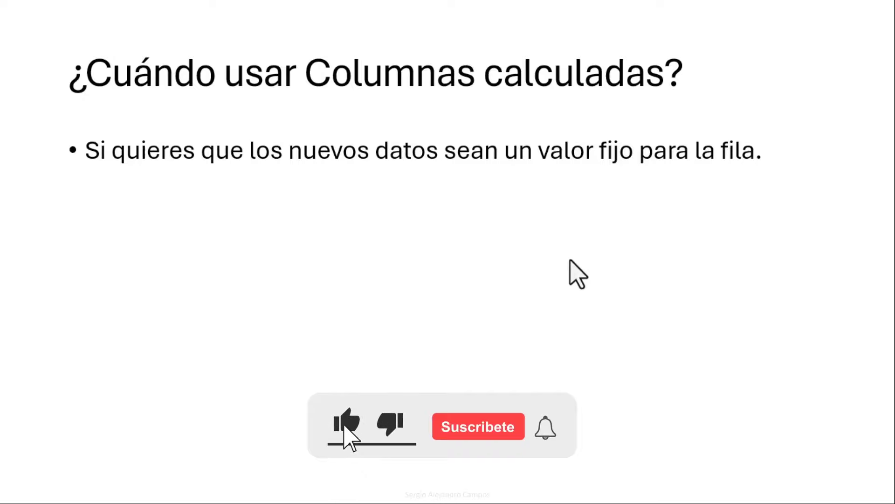
{"action": "left_click", "coordinate": [570, 260]}
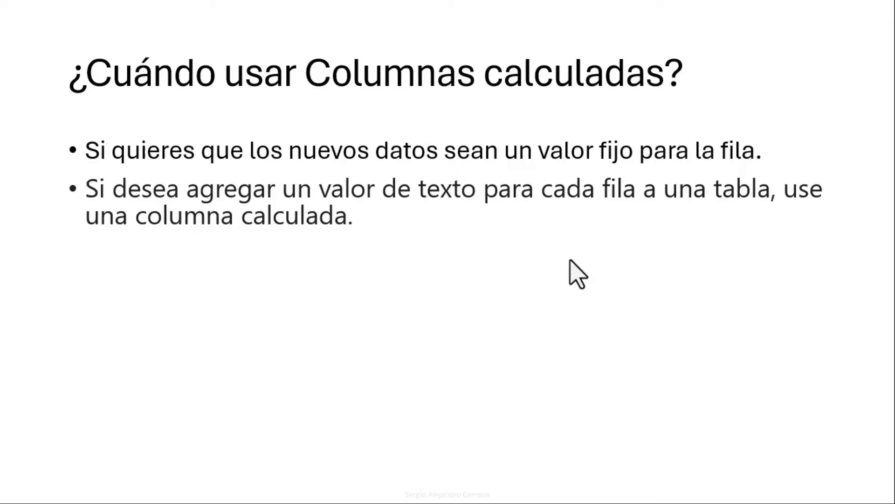
{"action": "key", "text": "alt+Tab"}
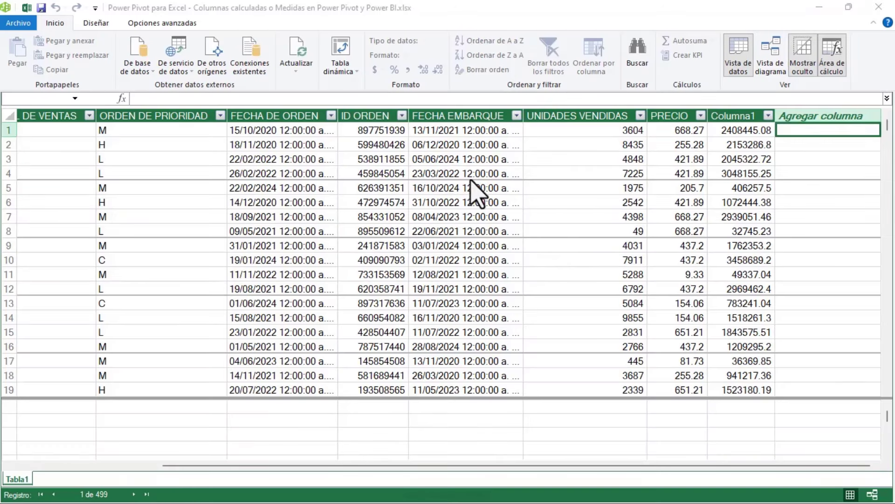
- Add a new column named MES at the end of Tabla1
{"action": "left_click", "coordinate": [308, 132]}
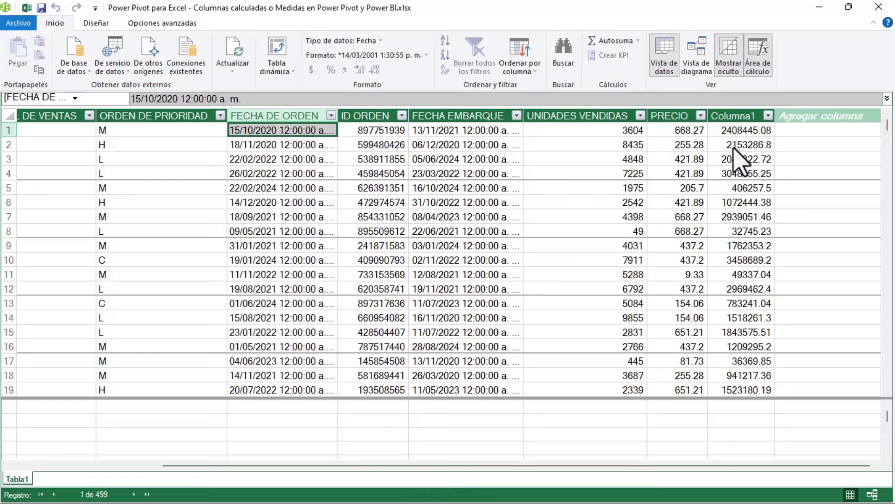
{"action": "left_click", "coordinate": [788, 132]}
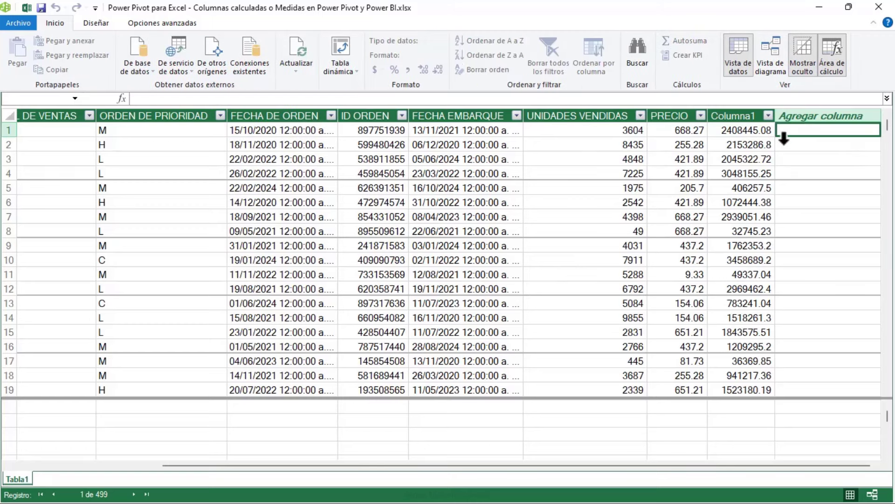
{"action": "double_click", "coordinate": [812, 115]}
{"action": "type", "text": "MES_"}
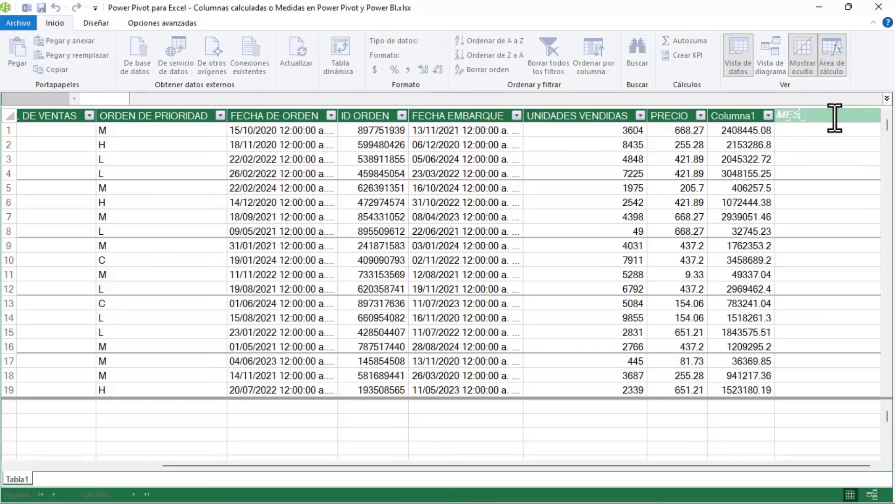
{"action": "key", "text": "Return"}
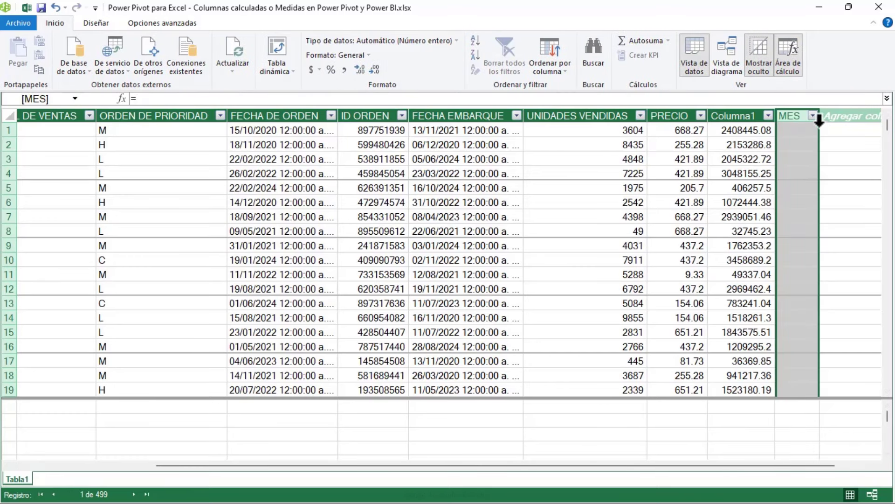
- Fill the MES column with the formula =MONTH([FECHA DE ORDEN]) and compare its first row with the order date
{"action": "left_click", "coordinate": [228, 99]}
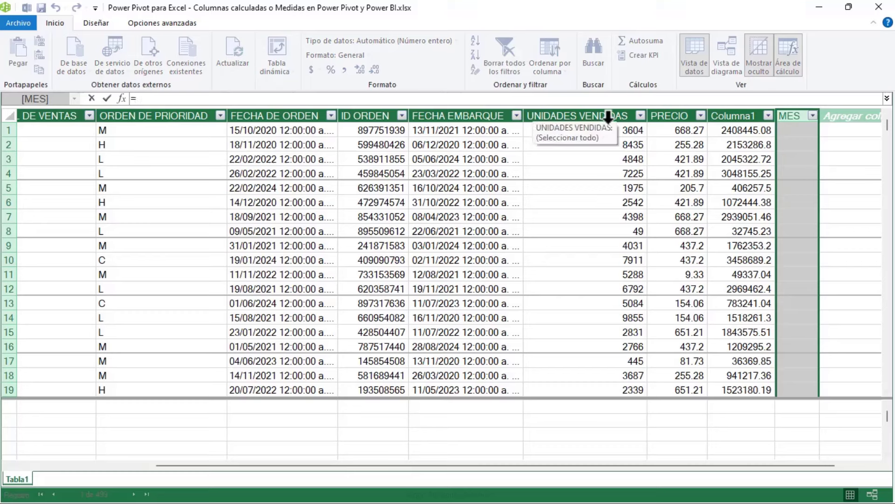
{"action": "type", "text": "MON"}
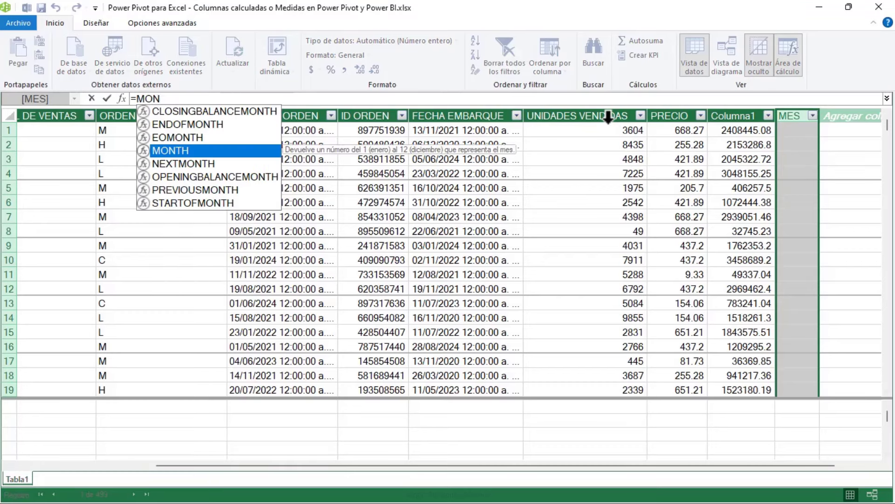
{"action": "key", "text": "Tab"}
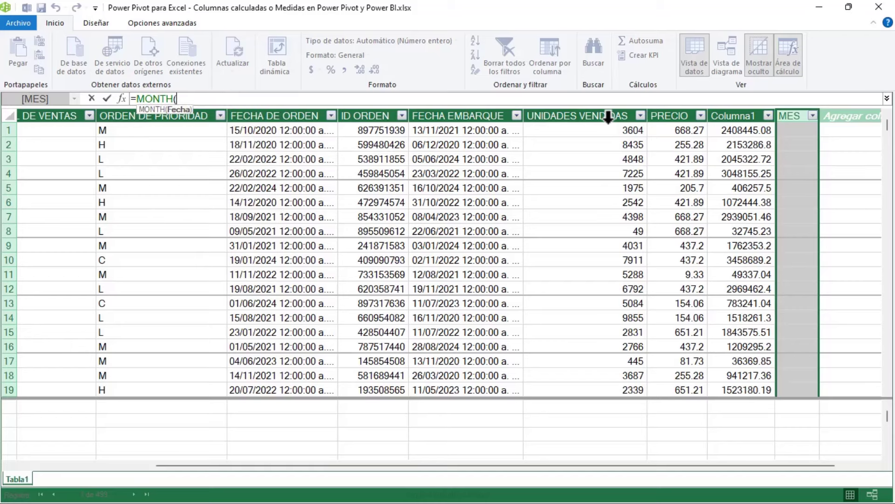
{"action": "type", "text": "FEC"}
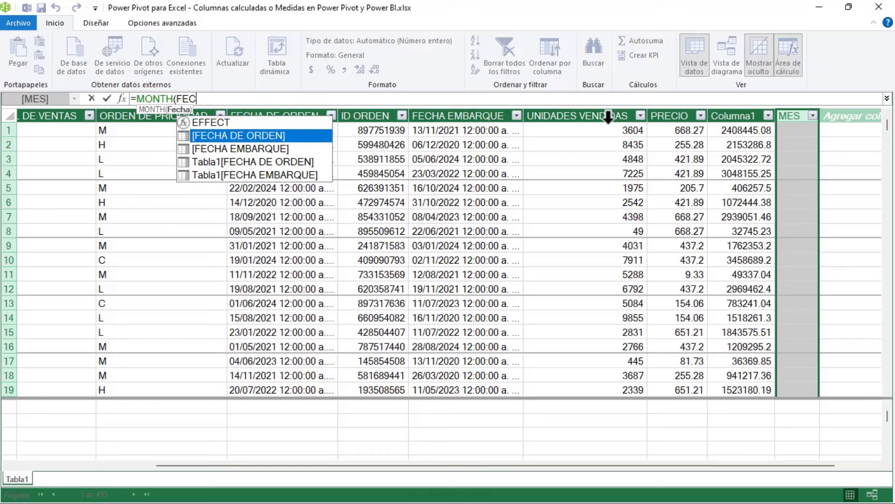
{"action": "key", "text": "Tab"}
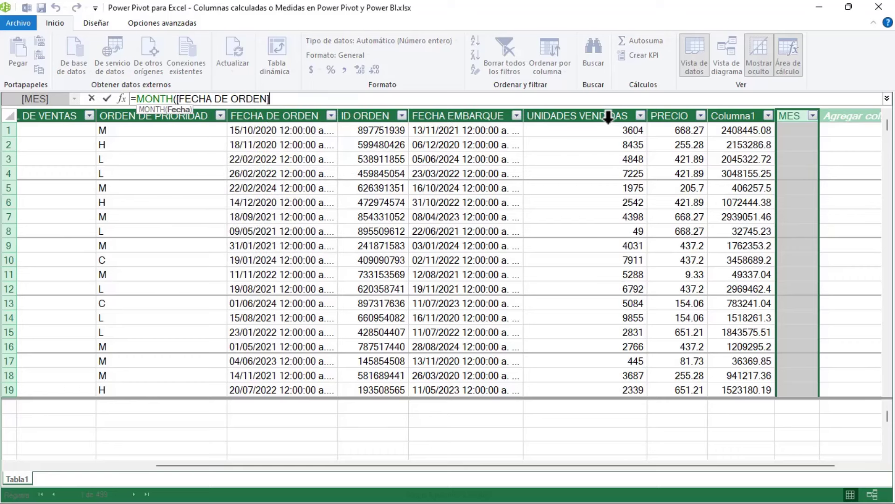
{"action": "type", "text": ")"}
{"action": "key", "text": "Return"}
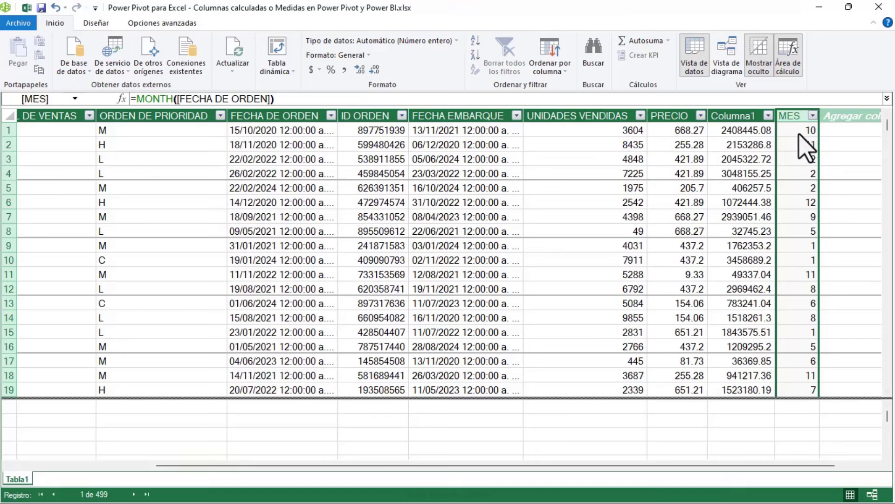
{"action": "left_click", "coordinate": [310, 127]}
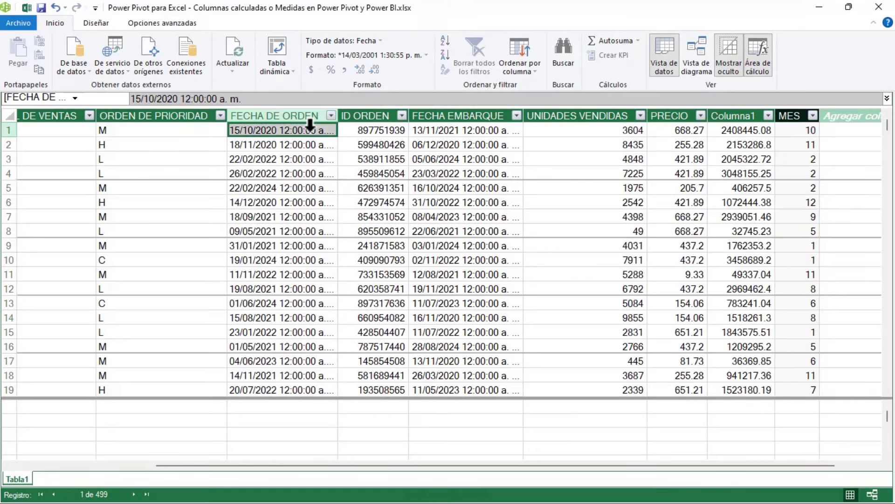
{"action": "left_click", "coordinate": [793, 127]}
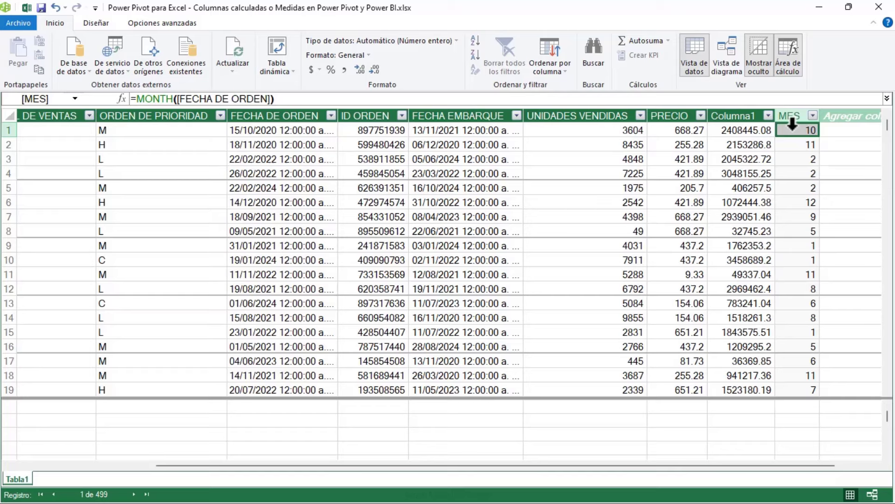
- Add a new column named TOTAL after the MES column
{"action": "left_click", "coordinate": [597, 128]}
{"action": "left_click", "coordinate": [689, 130]}
{"action": "left_click", "coordinate": [844, 127]}
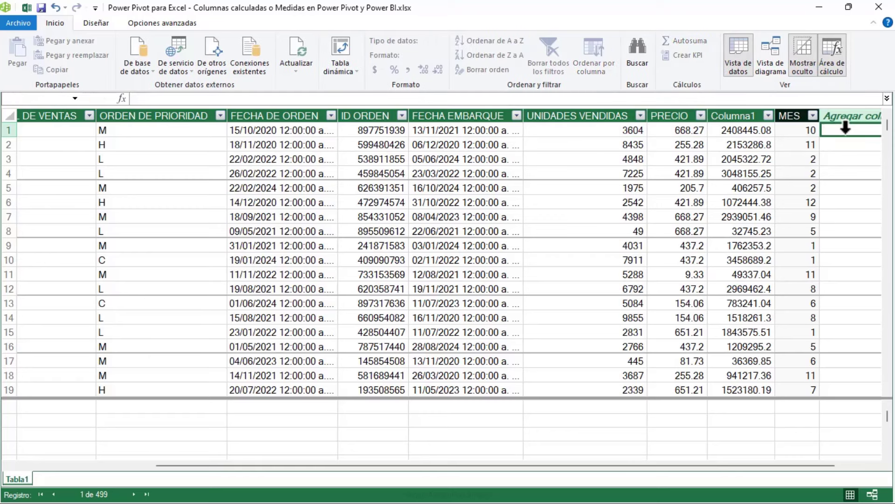
{"action": "left_click_drag", "start_coordinate": [782, 465], "coordinate": [839, 465]}
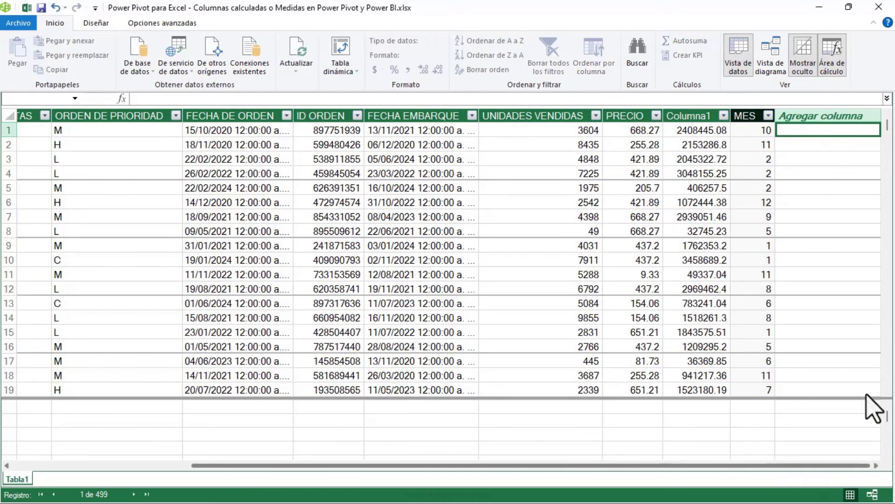
{"action": "double_click", "coordinate": [821, 115]}
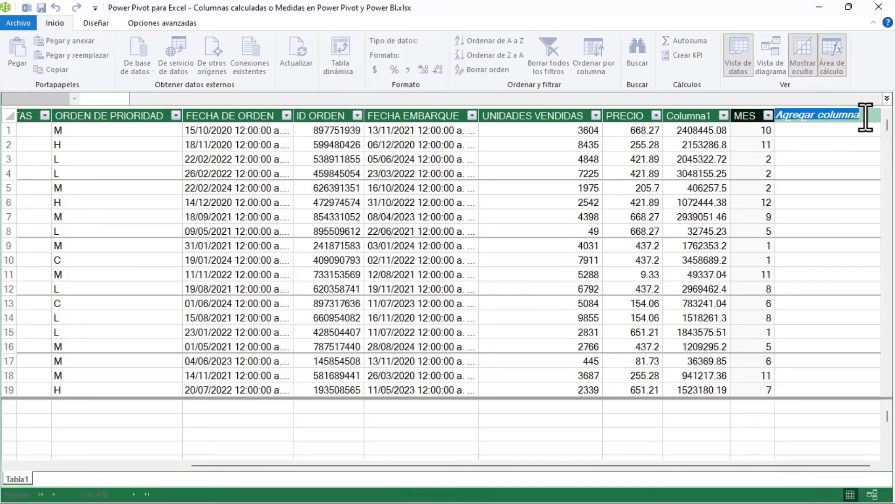
{"action": "type", "text": "TOTAL"}
{"action": "key", "text": "Return"}
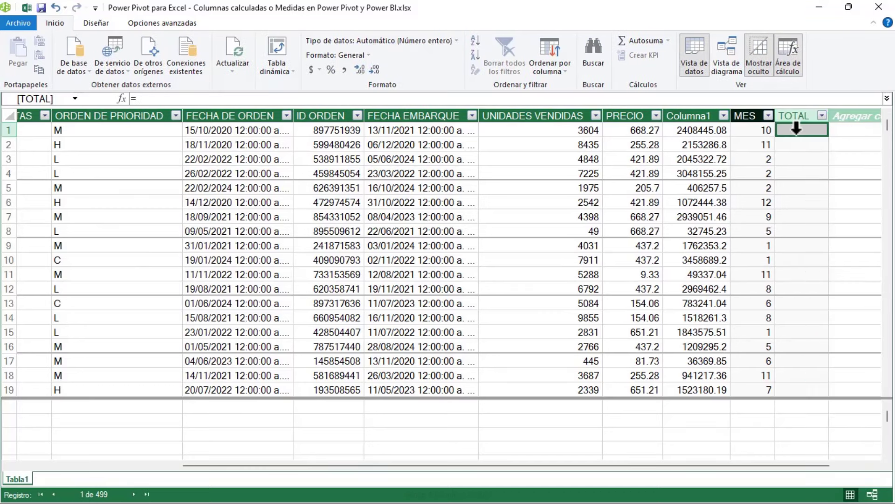
- Calculate the TOTAL column with =Tabla1[UNIDADES VENDIDAS]*[PRECIO] and widen it so its values fit
{"action": "left_click", "coordinate": [418, 99]}
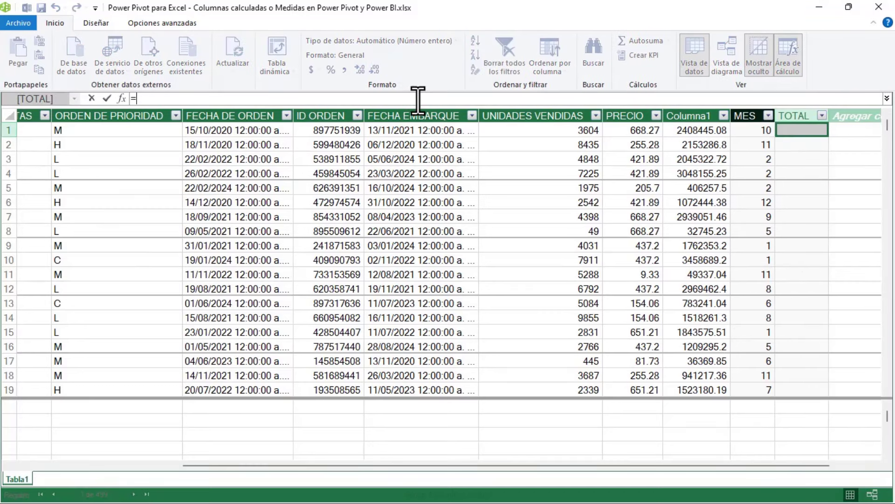
{"action": "type", "text": "UNI"}
{"action": "key", "text": "Tab"}
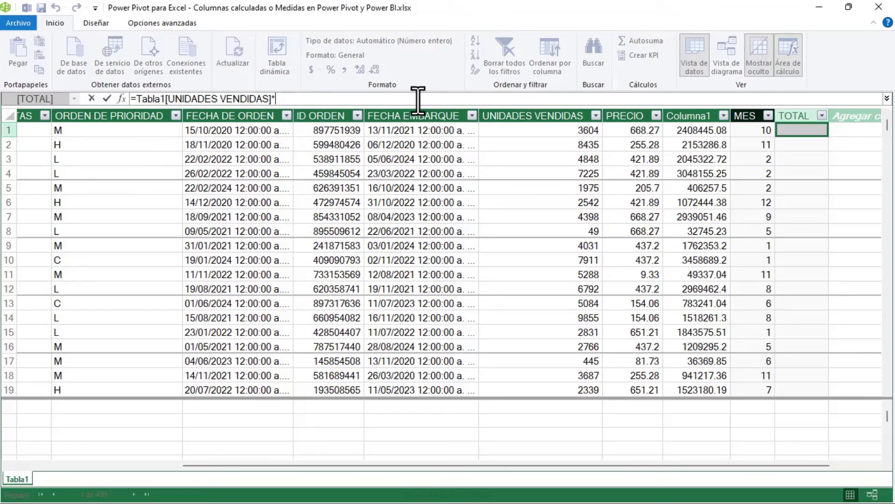
{"action": "type", "text": "*[PREC"}
{"action": "key", "text": "Tab"}
{"action": "key", "text": "Return"}
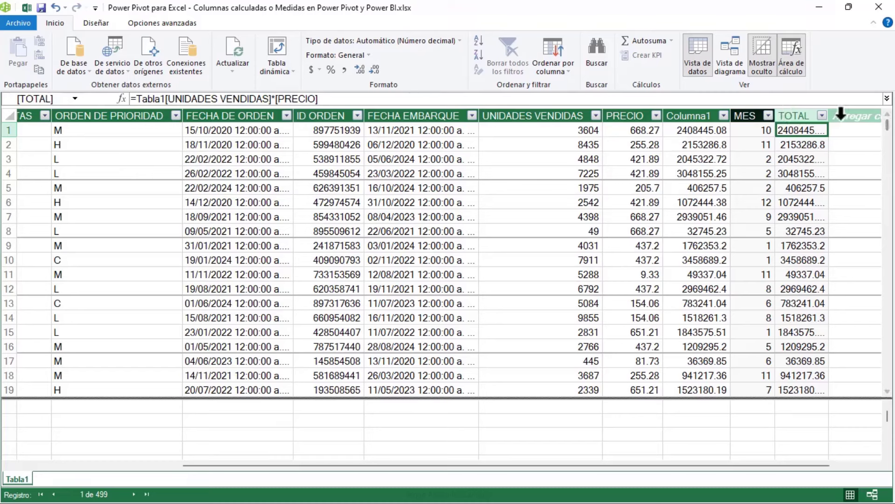
{"action": "left_click_drag", "start_coordinate": [828, 115], "coordinate": [853, 116]}
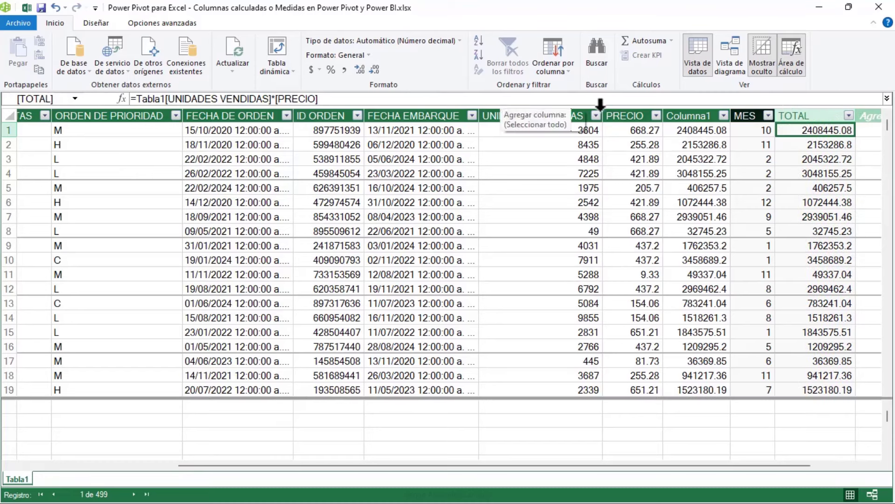
- Add a new column named MES TEXTO after the TOTAL column
{"action": "left_click", "coordinate": [803, 141]}
{"action": "left_click", "coordinate": [802, 130]}
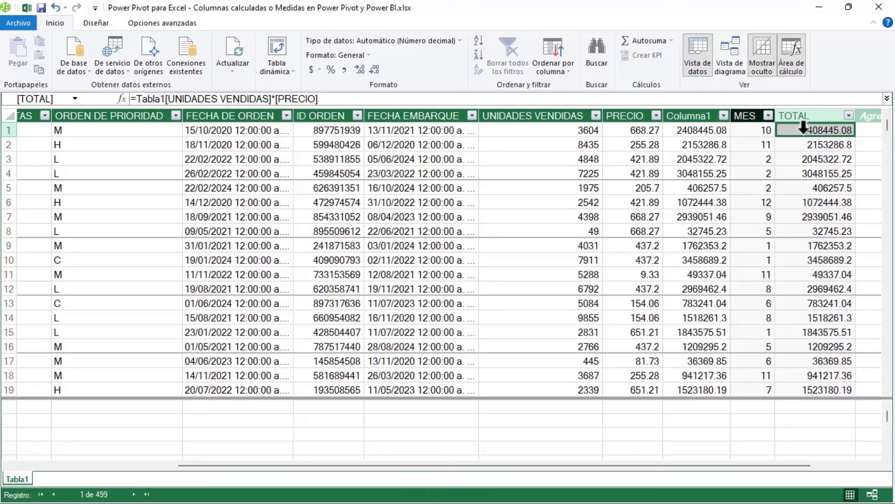
{"action": "left_click", "coordinate": [803, 127]}
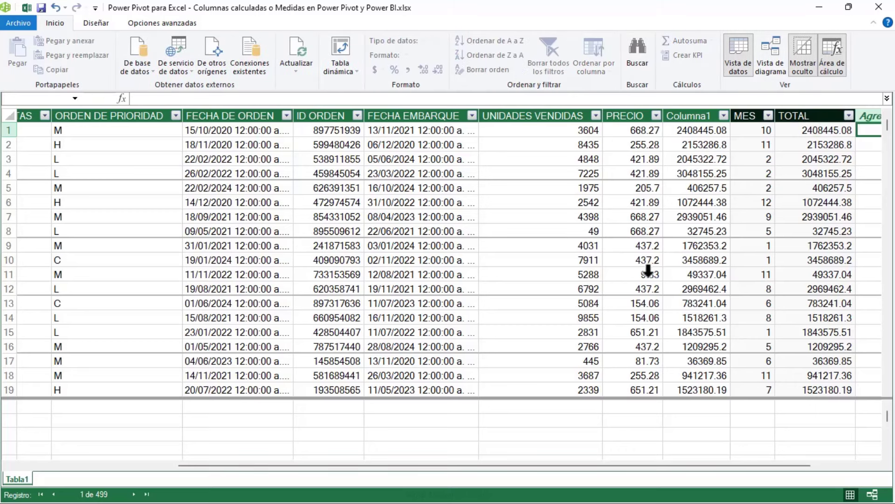
{"action": "left_click_drag", "start_coordinate": [620, 465], "coordinate": [709, 471]}
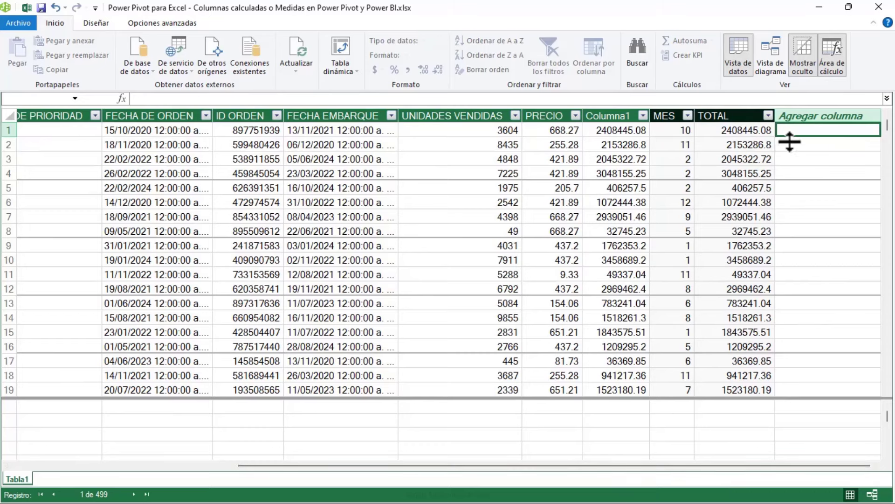
{"action": "double_click", "coordinate": [806, 115]}
{"action": "type", "text": "MES TEX"}
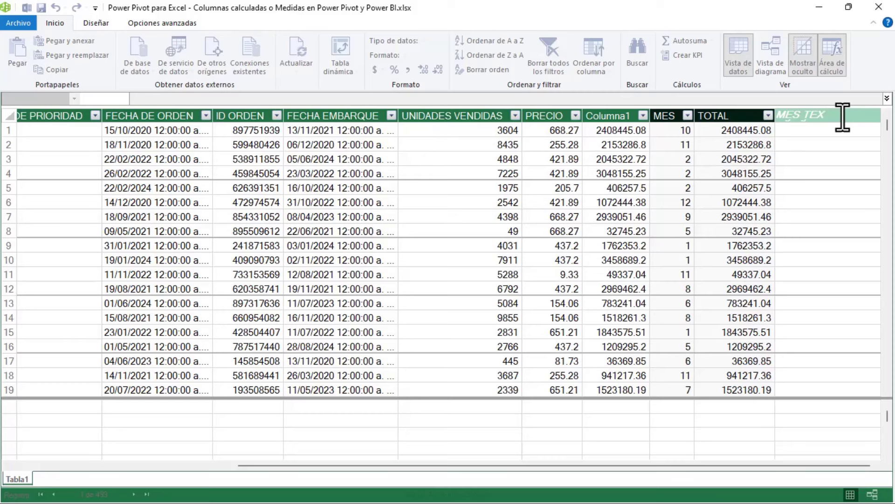
{"action": "type", "text": "TO"}
{"action": "key", "text": "Return"}
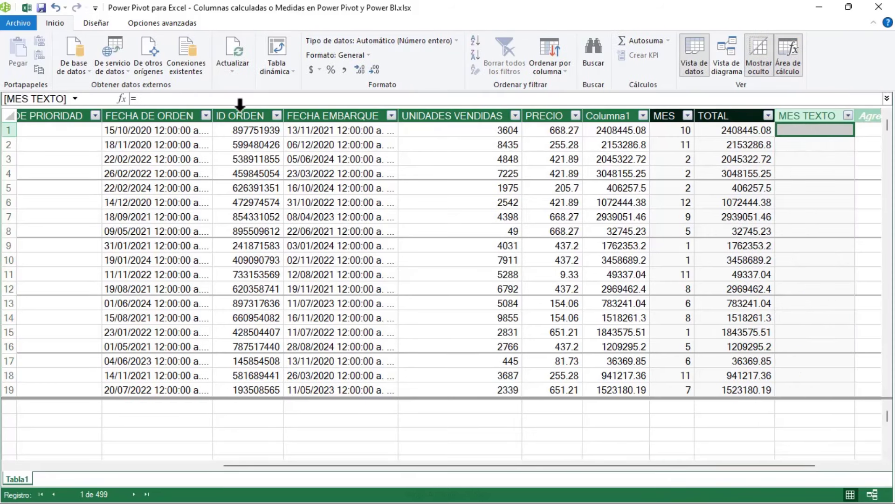
- Fill the MES TEXTO column with =FORMAT([FECHA DE ORDEN],"mmmm") and review the first row of the calculated columns
{"action": "left_click", "coordinate": [240, 98]}
{"action": "type", "text": "FOR"}
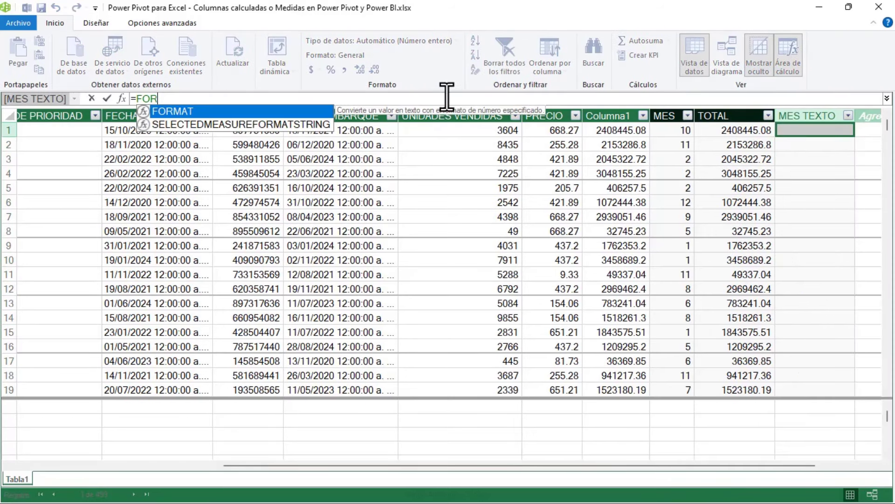
{"action": "key", "text": "Tab"}
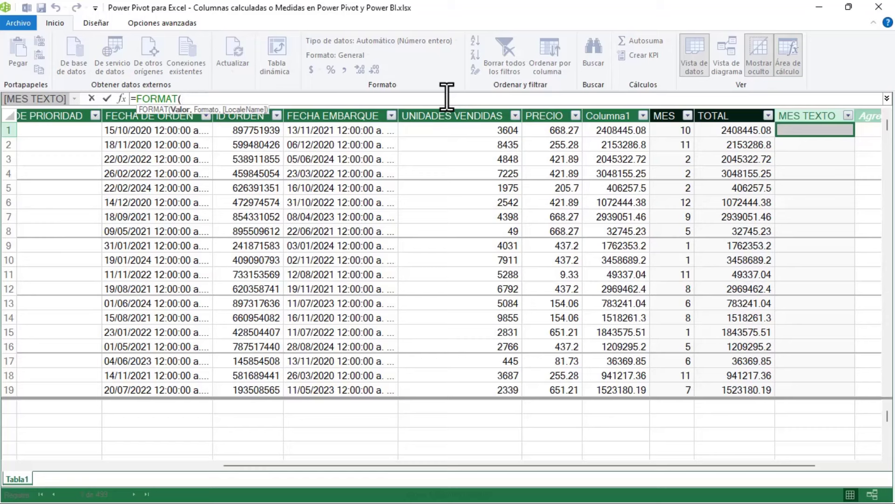
{"action": "type", "text": "FE"}
{"action": "key", "text": "Tab"}
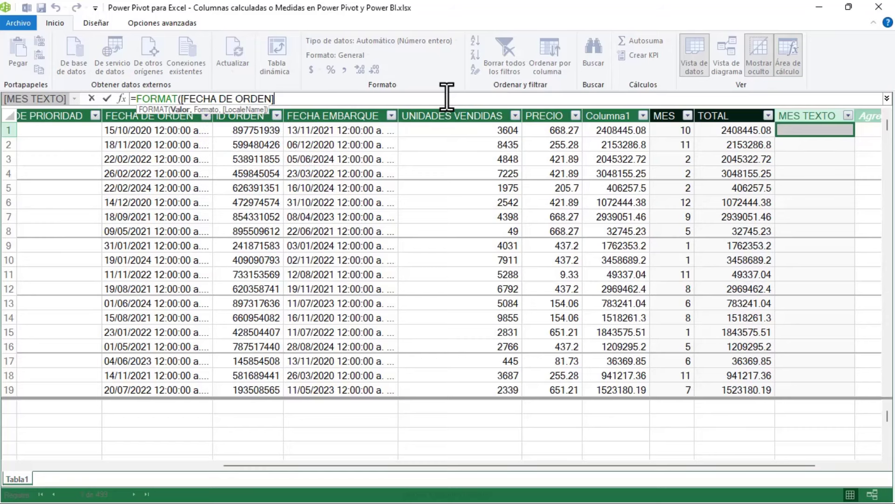
{"action": "type", "text": ",\""}
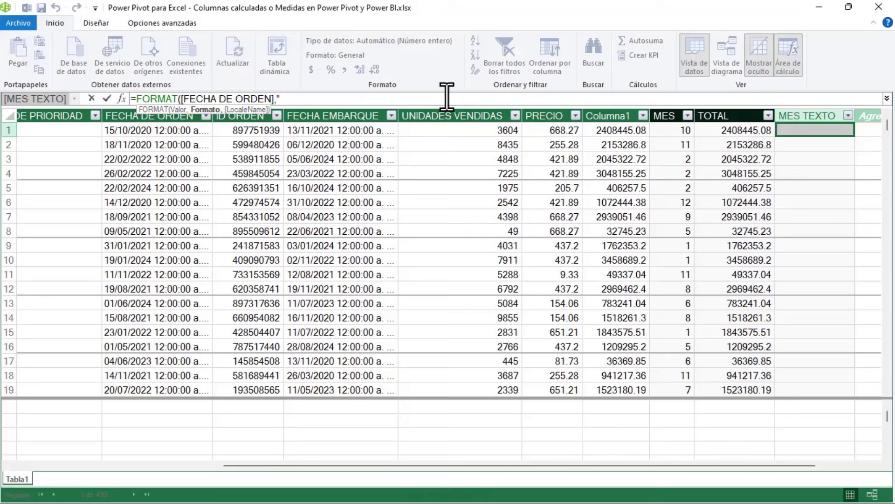
{"action": "type", "text": "mmmm\")"}
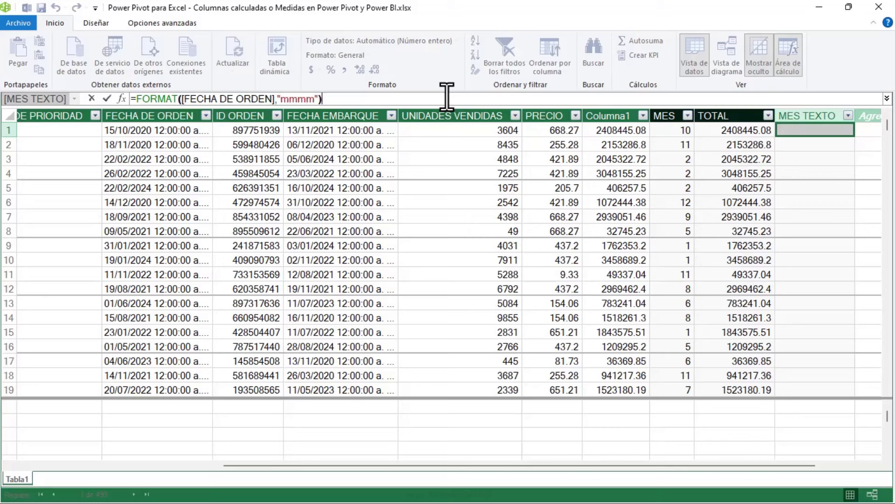
{"action": "key", "text": "Return"}
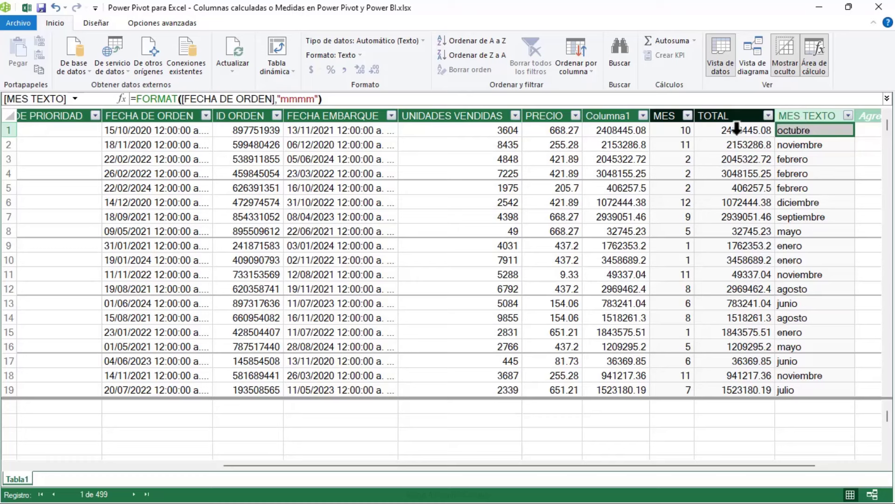
{"action": "left_click", "coordinate": [732, 130]}
{"action": "left_click", "coordinate": [667, 129]}
{"action": "left_click", "coordinate": [801, 129]}
{"action": "left_click", "coordinate": [738, 129]}
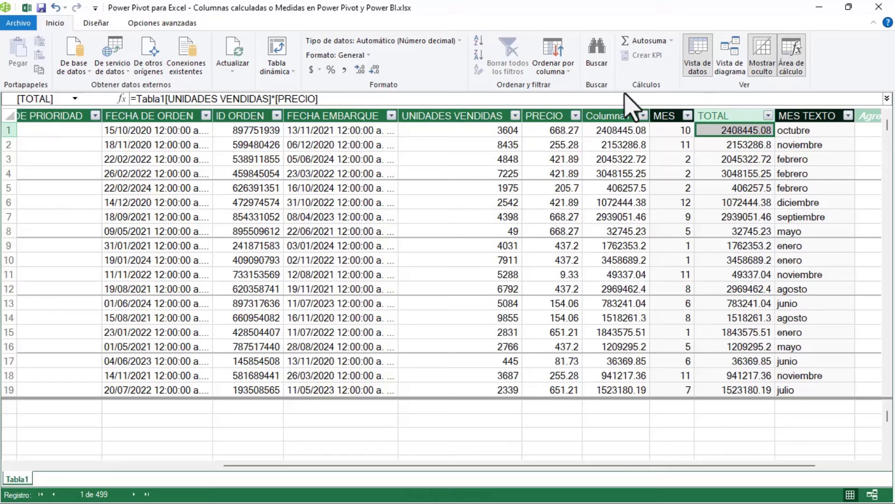
- Create a pivot table from the data model on a new worksheet and summarize the TOTAL field as its values
{"action": "left_click", "coordinate": [279, 52]}
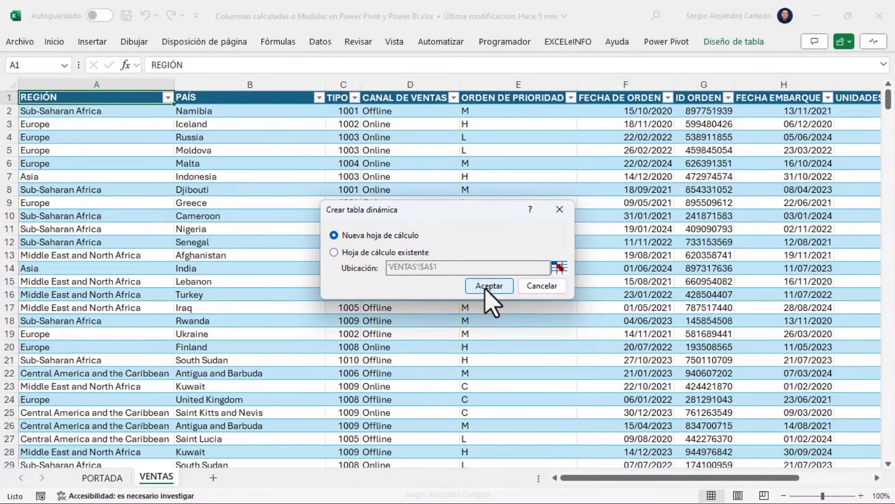
{"action": "left_click", "coordinate": [486, 289]}
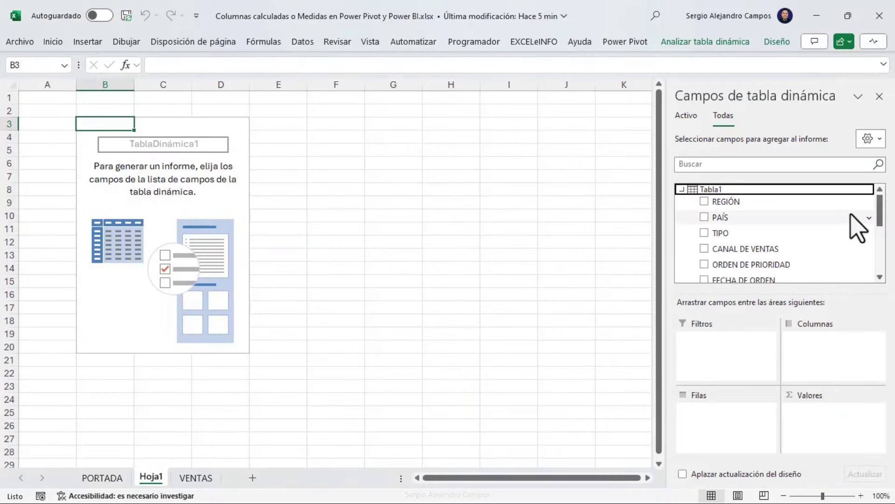
{"action": "left_click_drag", "start_coordinate": [880, 210], "coordinate": [880, 256]}
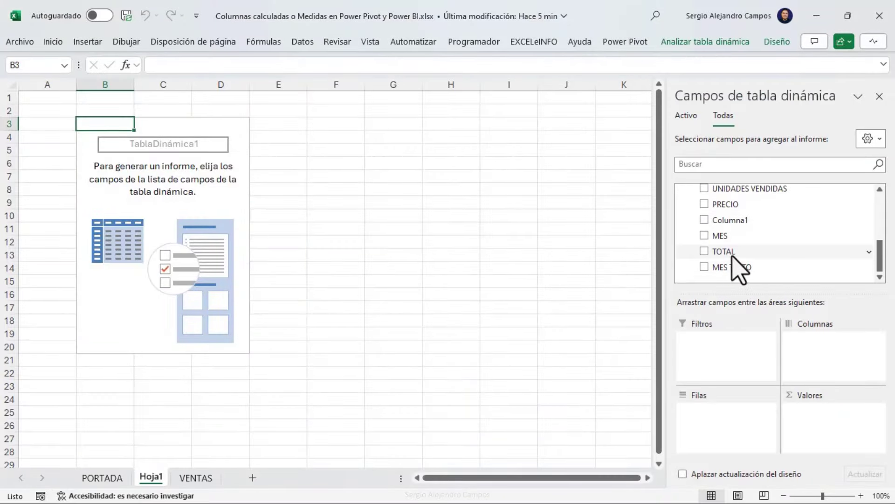
{"action": "left_click_drag", "start_coordinate": [739, 259], "coordinate": [822, 409]}
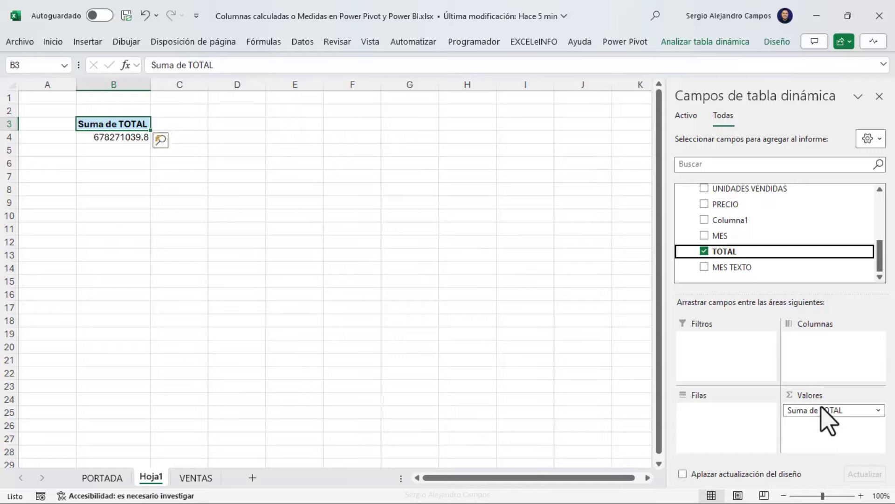
{"action": "left_click", "coordinate": [103, 138]}
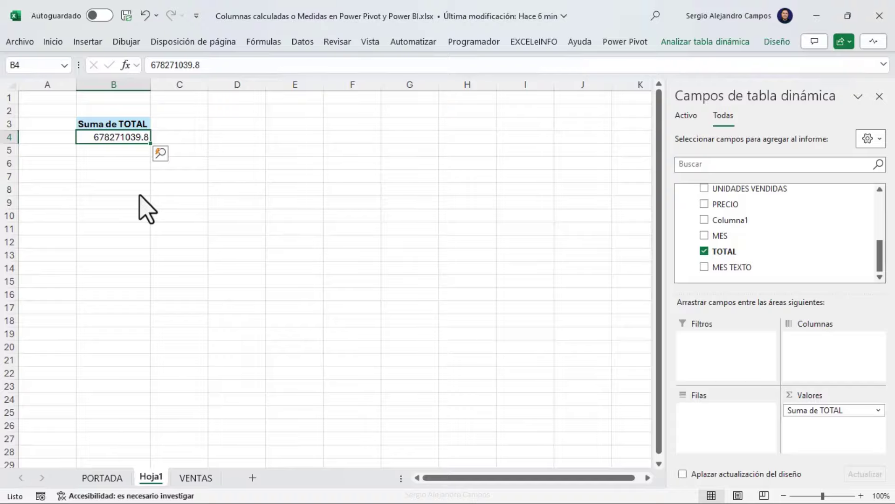
- Return to the Power Pivot data model and look at the TOTAL column and the calculation area below Tabla1
{"action": "left_click", "coordinate": [606, 43]}
{"action": "left_click", "coordinate": [37, 75]}
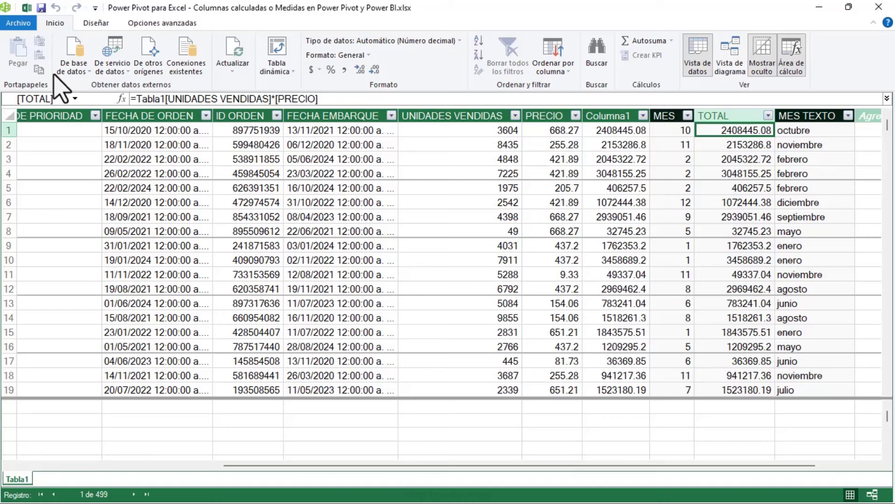
{"action": "left_click", "coordinate": [730, 135]}
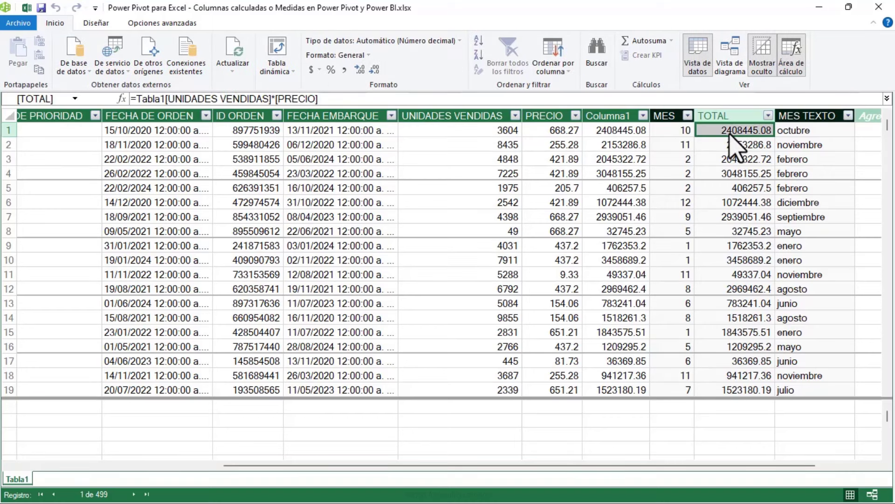
{"action": "left_click", "coordinate": [99, 409]}
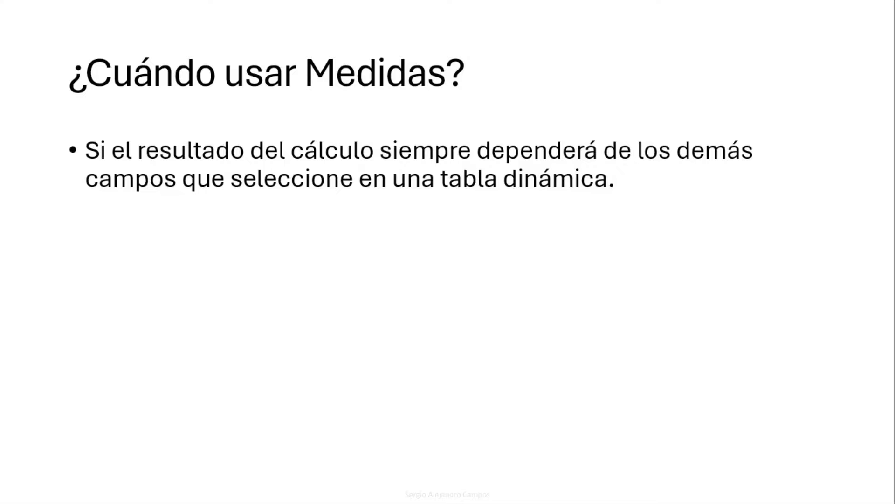
{"action": "key", "text": "Right"}
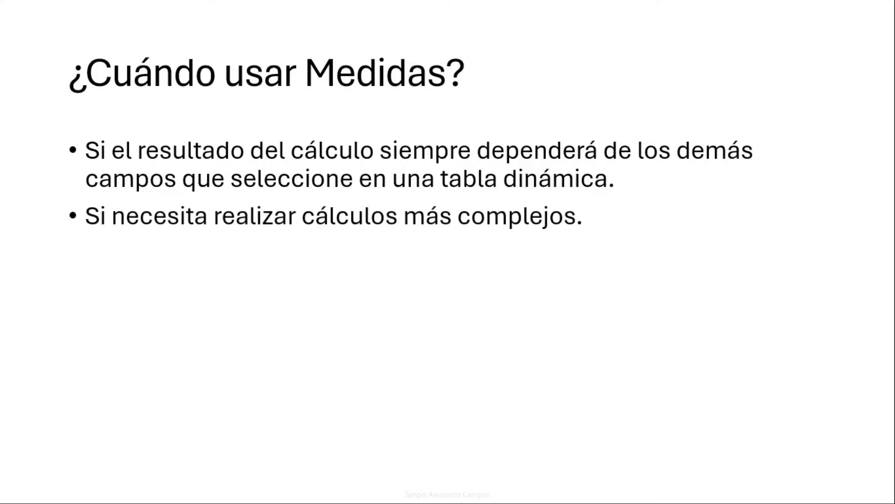
{"action": "key", "text": "Right"}
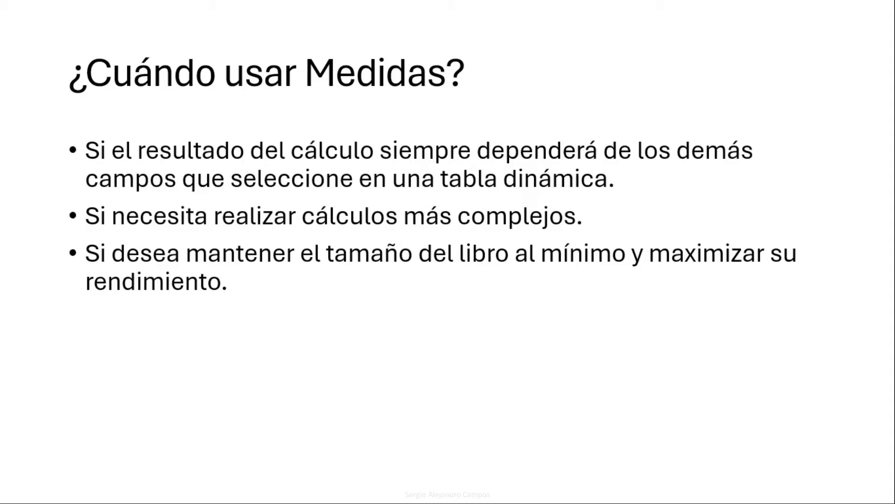
{"action": "key", "text": "Right"}
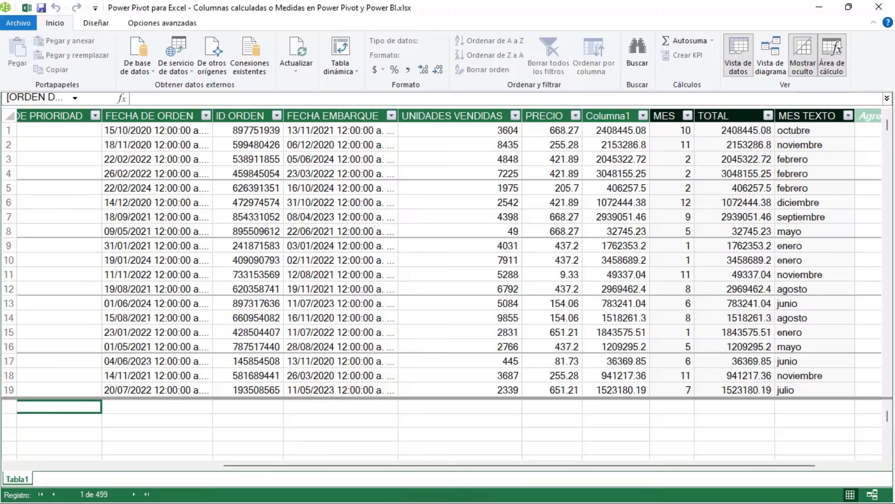
- Qualify the price reference in the TOTAL formula so it reads =Tabla1[UNIDADES VENDIDAS]*Tabla1[PRECIO]
{"action": "scroll", "coordinate": [515, 184], "scroll_direction": "left", "scroll_amount": 2}
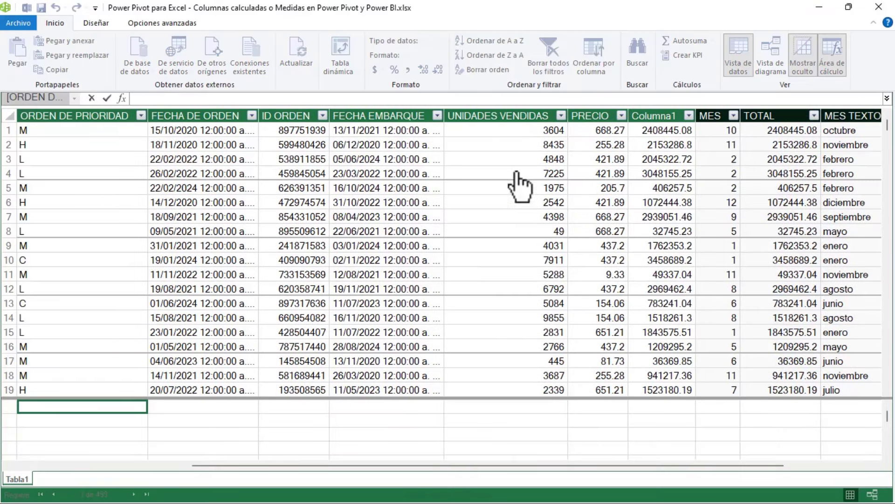
{"action": "left_click", "coordinate": [775, 133]}
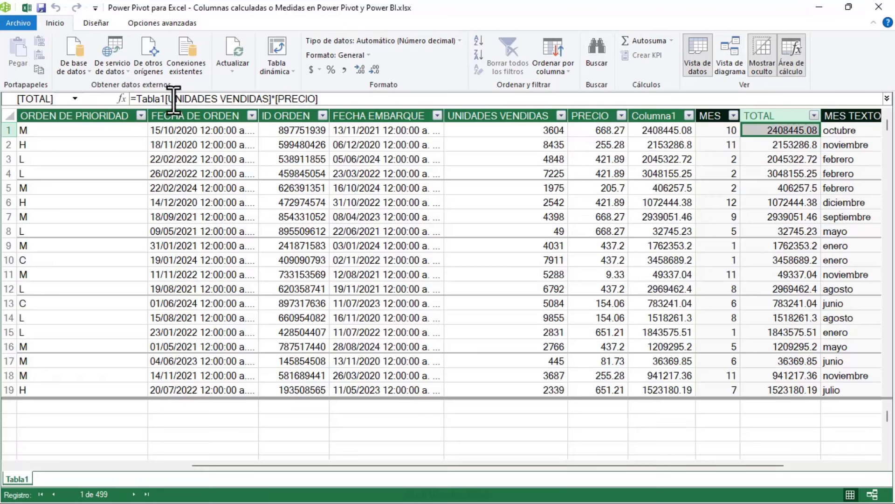
{"action": "left_click_drag", "start_coordinate": [175, 98], "coordinate": [211, 98]}
{"action": "left_click_drag", "start_coordinate": [278, 100], "coordinate": [316, 100]}
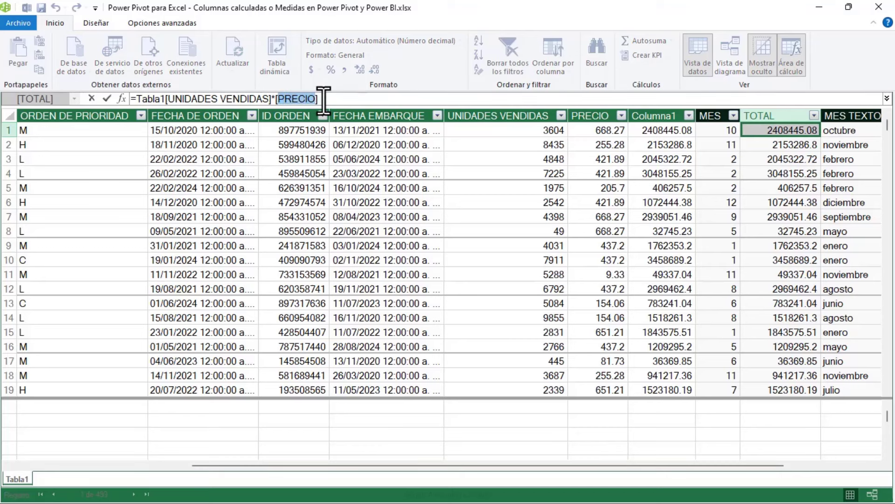
{"action": "left_click", "coordinate": [324, 100]}
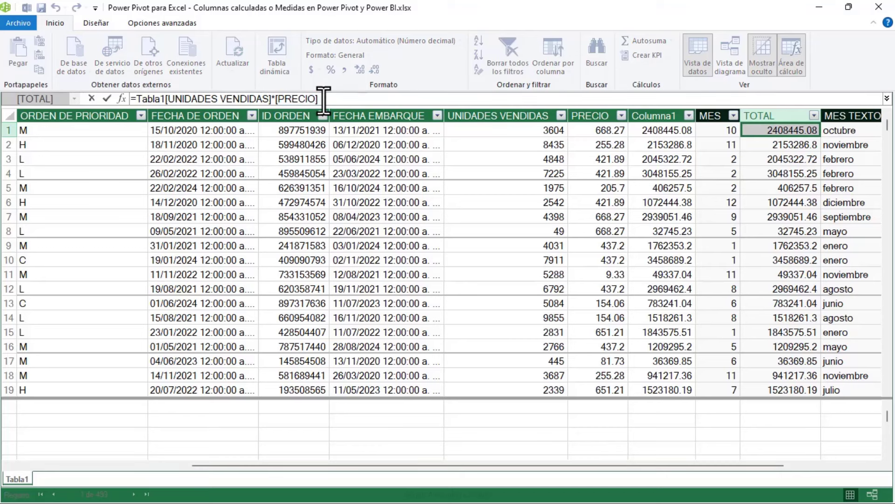
{"action": "key", "text": "BackSpace"}
{"action": "key", "text": "BackSpace"}
{"action": "key", "text": "BackSpace"}
{"action": "key", "text": "BackSpace"}
{"action": "key", "text": "BackSpace"}
{"action": "key", "text": "BackSpace"}
{"action": "key", "text": "BackSpace"}
{"action": "key", "text": "BackSpace"}
{"action": "type", "text": "Ta"}
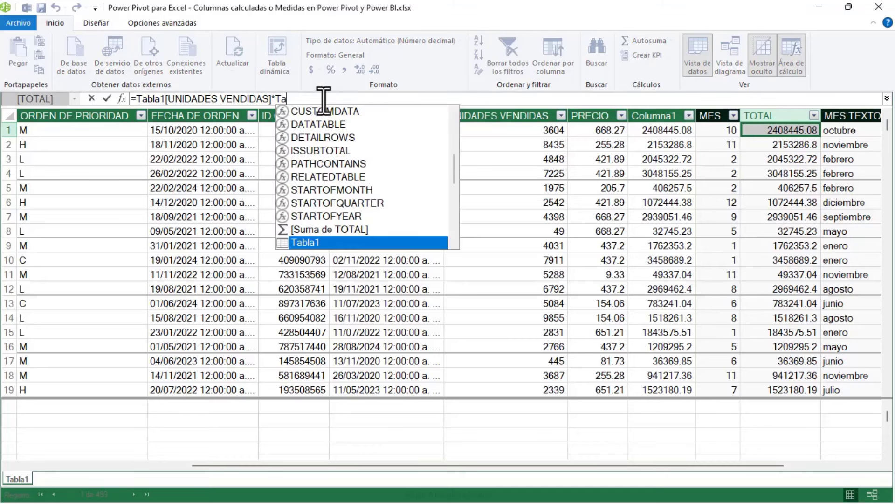
{"action": "key", "text": "Down"}
{"action": "key", "text": "Down"}
{"action": "key", "text": "Down"}
{"action": "key", "text": "Down"}
{"action": "key", "text": "Down"}
{"action": "key", "text": "Down"}
{"action": "key", "text": "Down"}
{"action": "key", "text": "Down"}
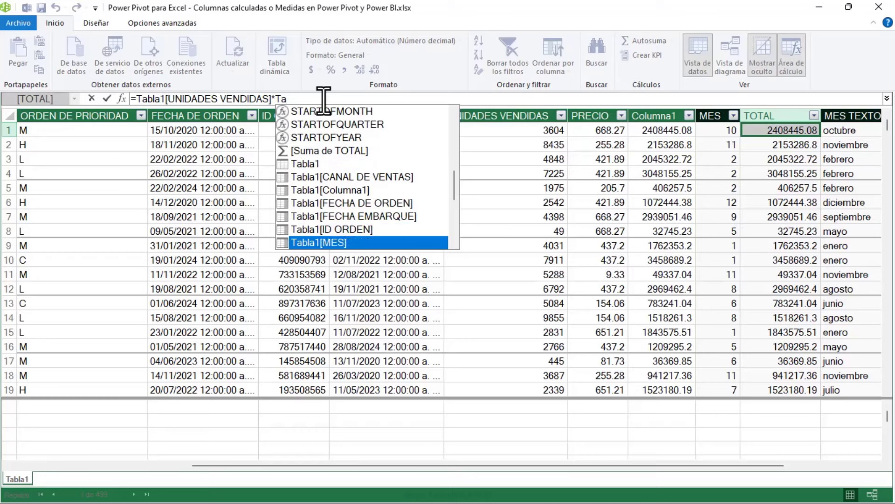
{"action": "key", "text": "Down"}
{"action": "key", "text": "Down"}
{"action": "key", "text": "Tab"}
- Remove the table name from both references so the TOTAL formula reads =[UNIDADES VENDIDAS]*[PRECIO]
{"action": "left_click", "coordinate": [275, 99]}
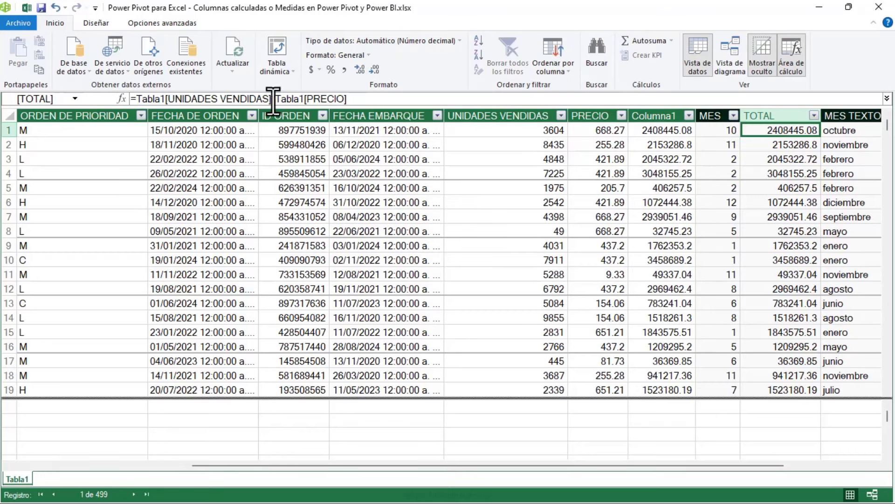
{"action": "key", "text": "Delete"}
{"action": "key", "text": "Delete"}
{"action": "key", "text": "Delete"}
{"action": "key", "text": "Delete"}
{"action": "key", "text": "Delete"}
{"action": "key", "text": "Delete"}
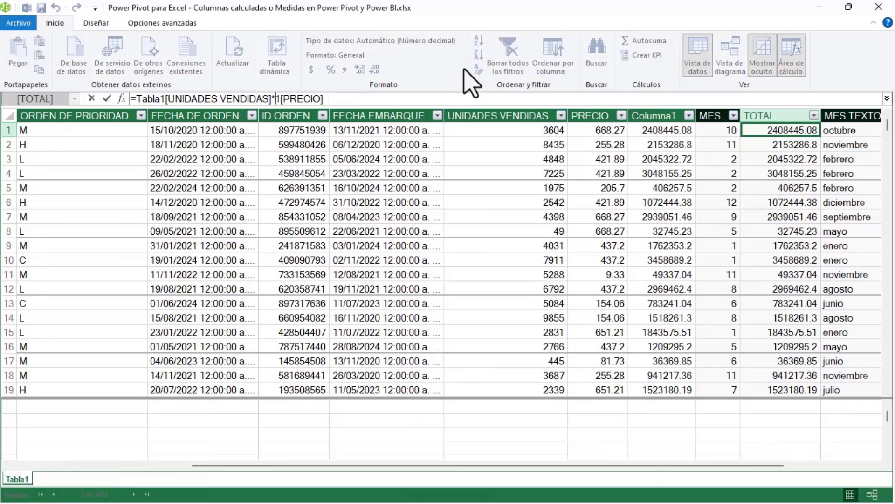
{"action": "key", "text": "Left"}
{"action": "key", "text": "Left"}
{"action": "key", "text": "Left"}
{"action": "key", "text": "Left"}
{"action": "key", "text": "Left"}
{"action": "key", "text": "Left"}
{"action": "key", "text": "Left"}
{"action": "key", "text": "Left"}
{"action": "key", "text": "Left"}
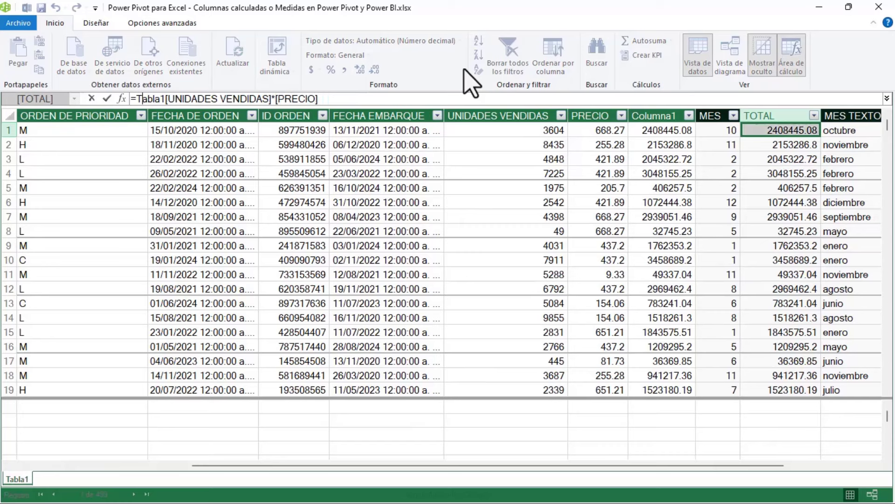
{"action": "key", "text": "Delete"}
{"action": "key", "text": "Delete"}
{"action": "key", "text": "Delete"}
{"action": "key", "text": "Delete"}
{"action": "key", "text": "Delete"}
{"action": "key", "text": "Delete"}
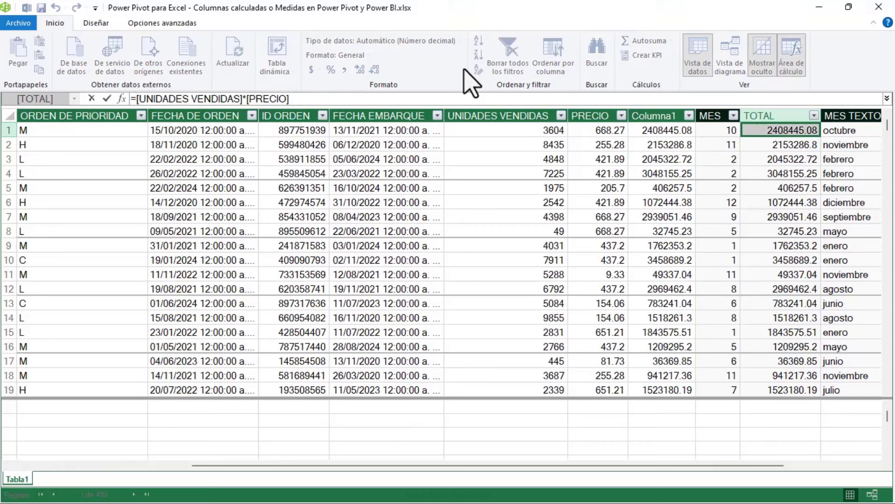
{"action": "key", "text": "Return"}
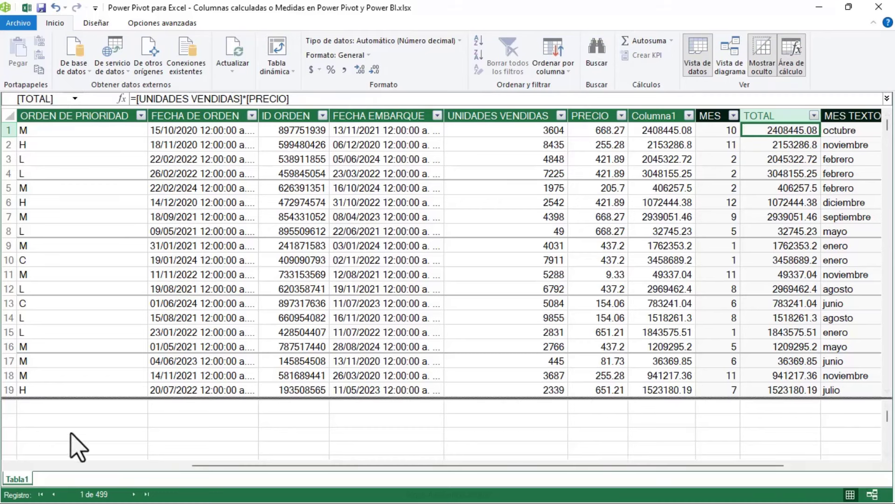
- Add a measure in the calculation area below ORDEN DE PRIORIDAD with the formula TOTAL2:=Tabla1[UNIDADES VENDIDAS]*Tabla1[PRECIO]
{"action": "left_click", "coordinate": [78, 408]}
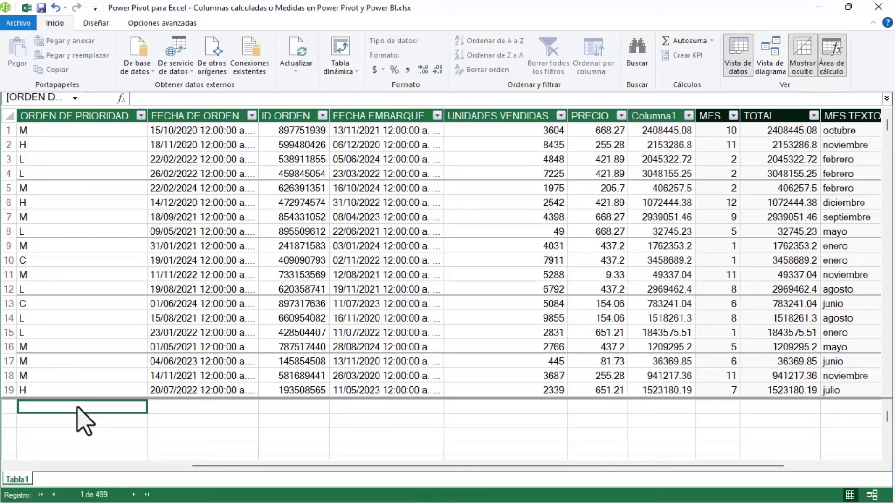
{"action": "left_click", "coordinate": [415, 98]}
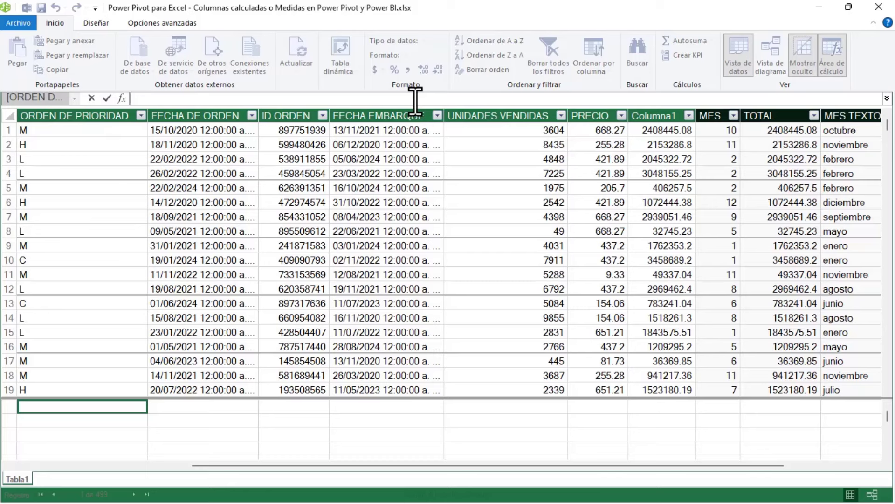
{"action": "type", "text": "TOTAL"}
{"action": "type", "text": "2 :="}
{"action": "type", "text": " Tabla1[U"}
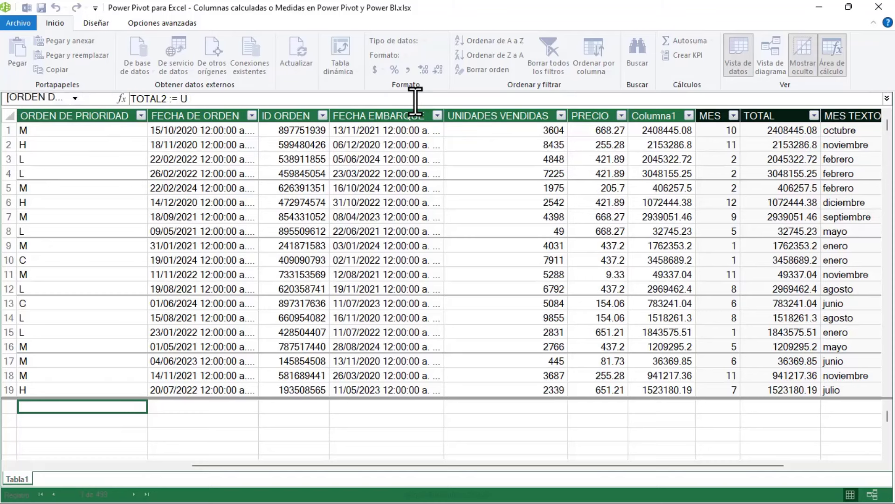
{"action": "type", "text": "NI"}
{"action": "key", "text": "Tab"}
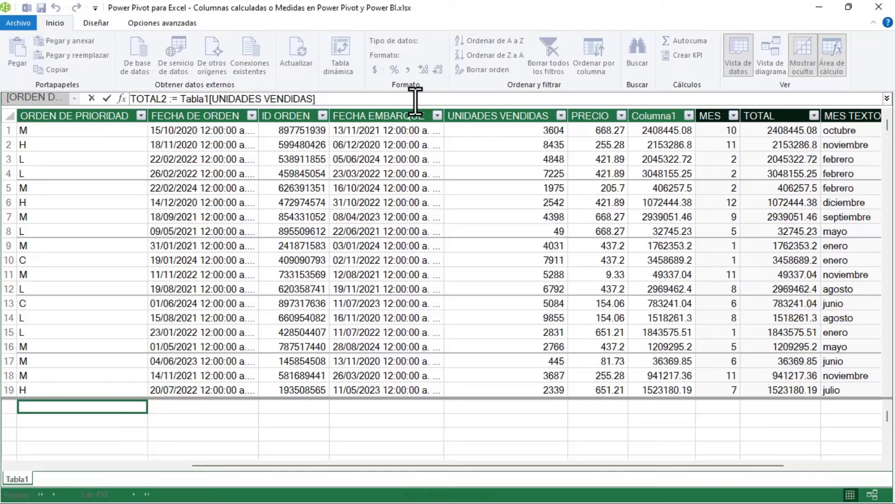
{"action": "type", "text": "*PRE"}
{"action": "key", "text": "Tab"}
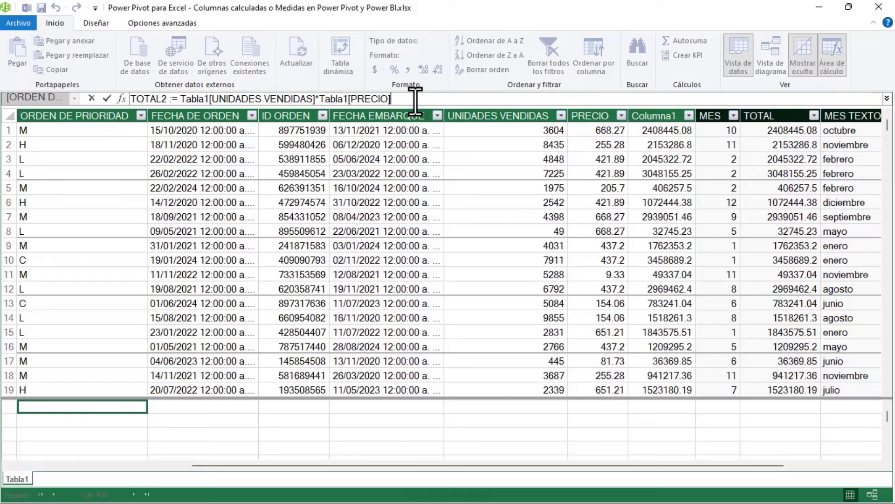
{"action": "key", "text": "Return"}
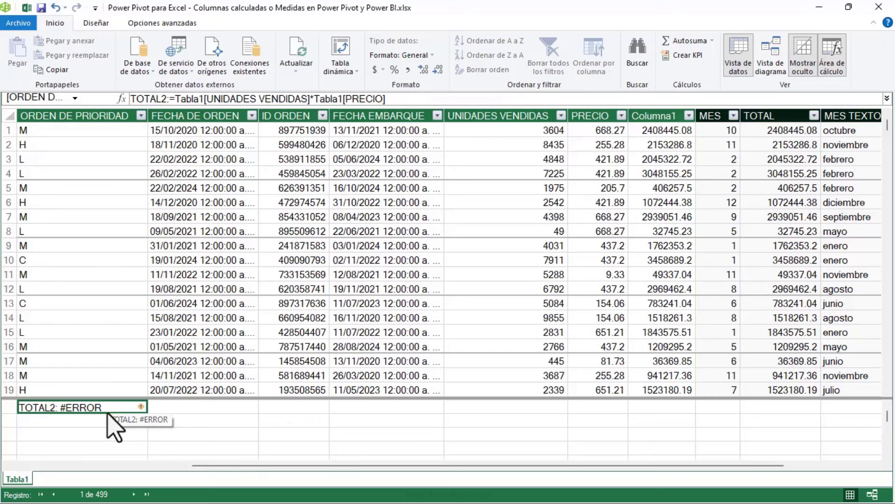
- Compare with the TOTAL column's formula and insert the SUMX function before the multiplication in the TOTAL2 measure
{"action": "left_click", "coordinate": [770, 131]}
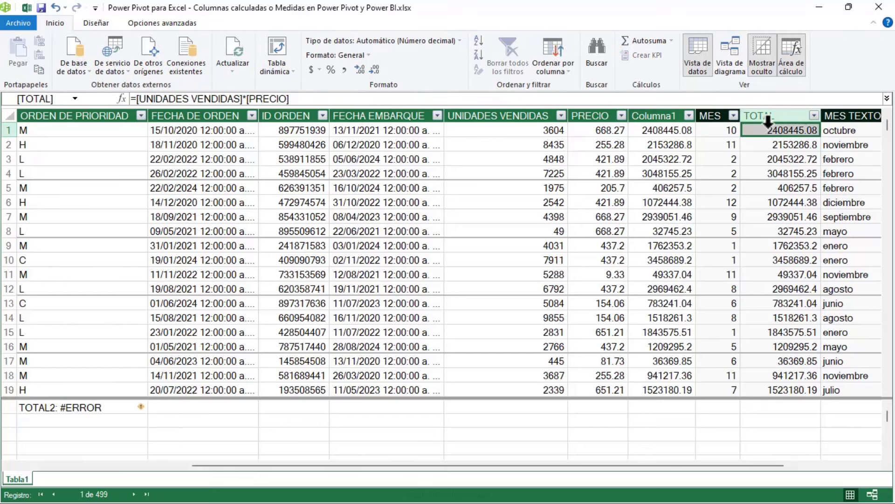
{"action": "left_click", "coordinate": [61, 407]}
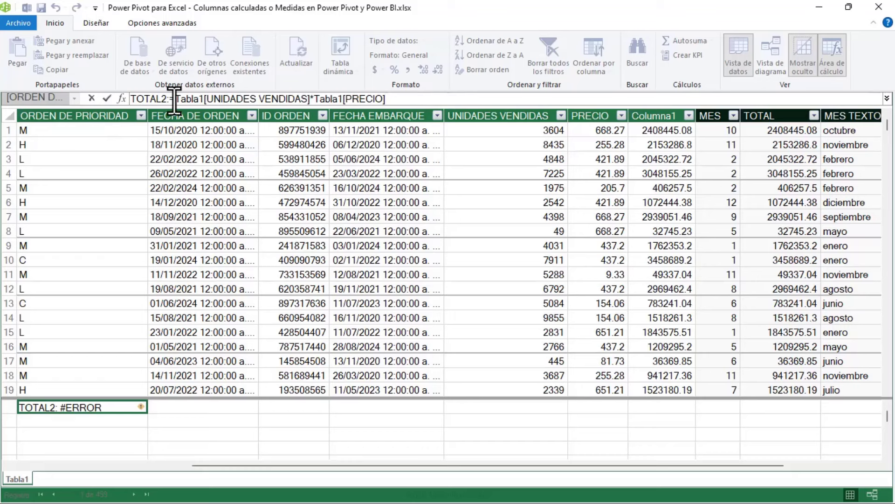
{"action": "left_click_drag", "start_coordinate": [175, 98], "coordinate": [388, 99]}
{"action": "left_click", "coordinate": [406, 99]}
{"action": "type", "text": "SUM"}
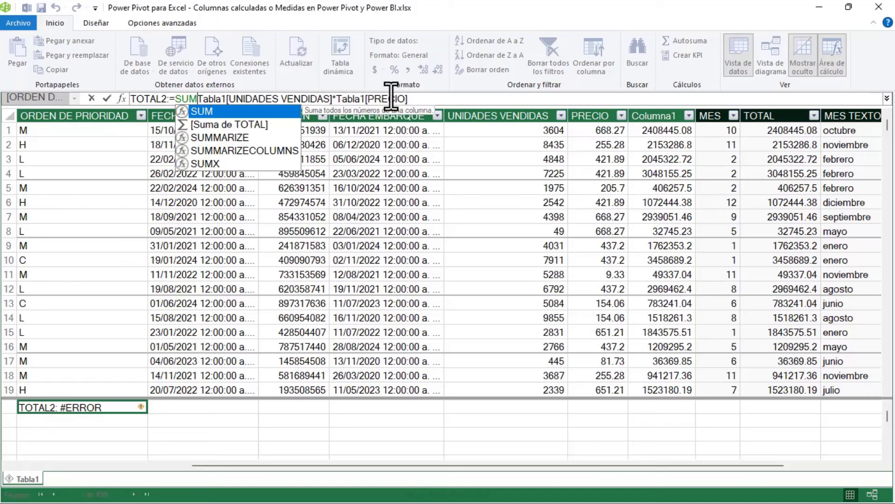
{"action": "key", "text": "Down"}
{"action": "key", "text": "Down"}
{"action": "key", "text": "Down"}
{"action": "key", "text": "Down"}
{"action": "key", "text": "Tab"}
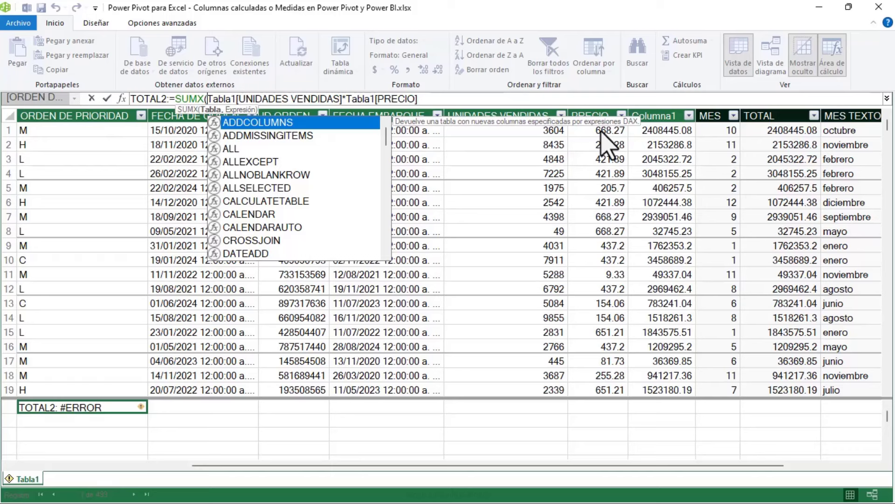
- Give SUMX the table Tabla1 and close it so the measure reads TOTAL2:=SUMX(Tabla1,Tabla1[UNIDADES VENDIDAS]*Tabla1[PRECIO])
{"action": "left_click", "coordinate": [209, 98]}
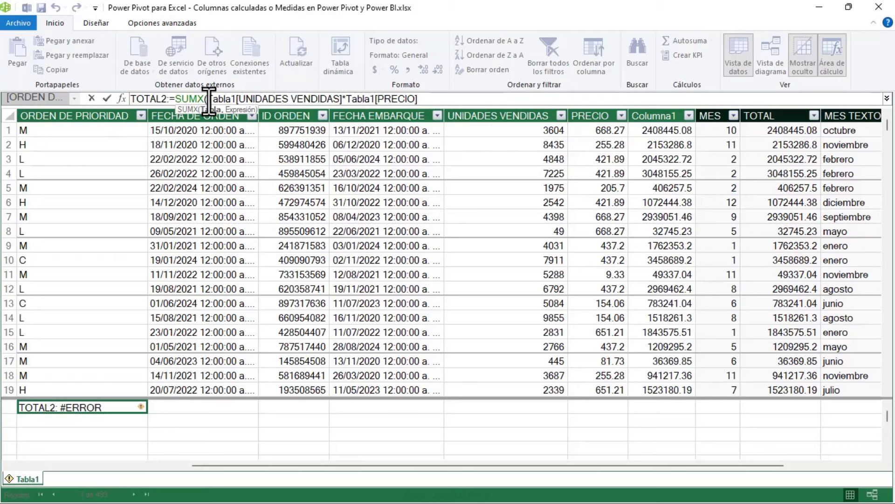
{"action": "type", "text": "TAL"}
{"action": "key", "text": "BackSpace"}
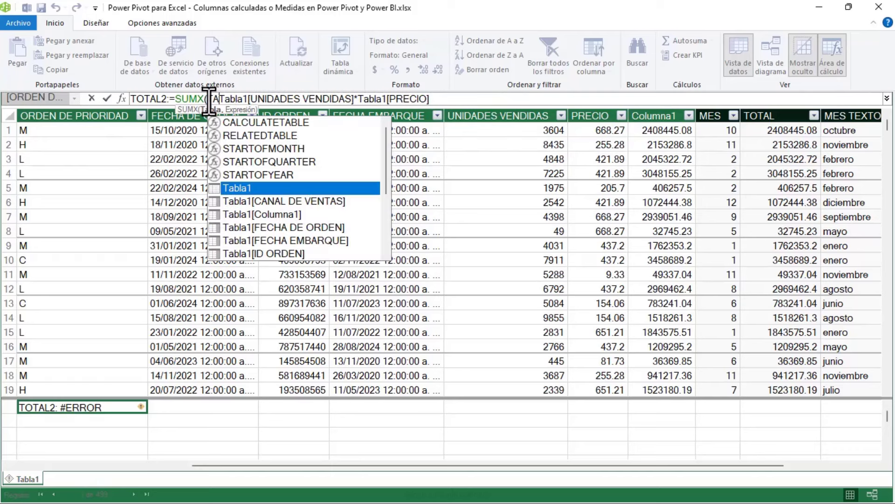
{"action": "key", "text": "Tab"}
{"action": "type", "text": ","}
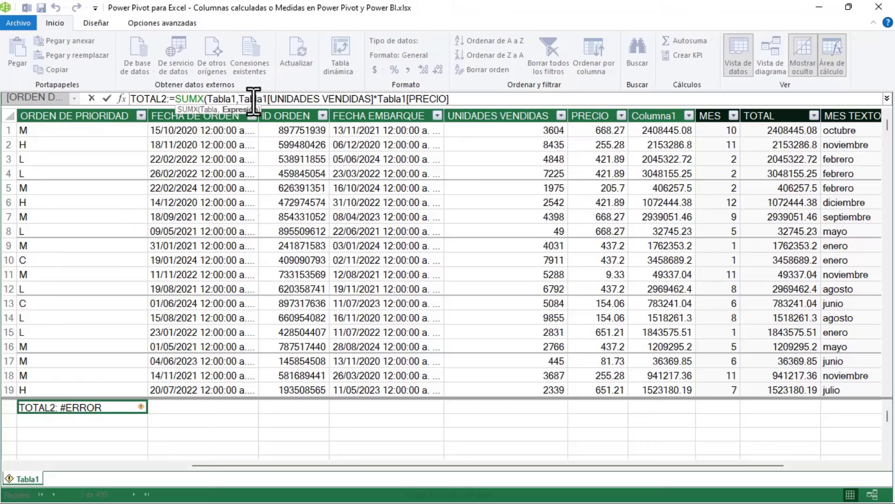
{"action": "left_click", "coordinate": [474, 99]}
{"action": "type", "text": ")"}
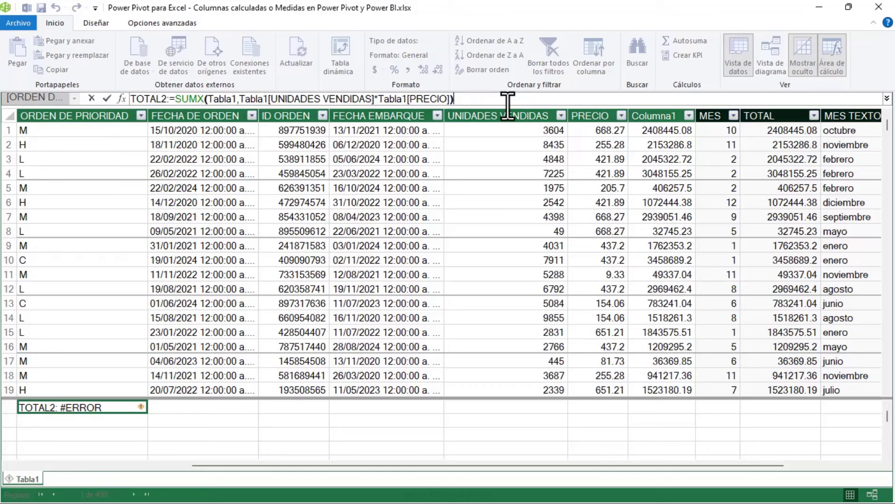
{"action": "key", "text": "Return"}
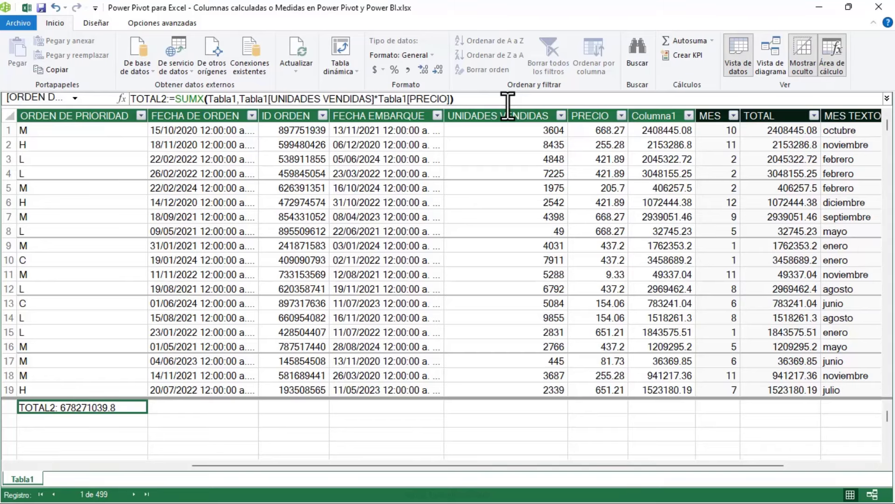
- Return to the Excel pivot table, add the TOTAL2 measure to its values and compare it with Suma de TOTAL
{"action": "left_click", "coordinate": [879, 9]}
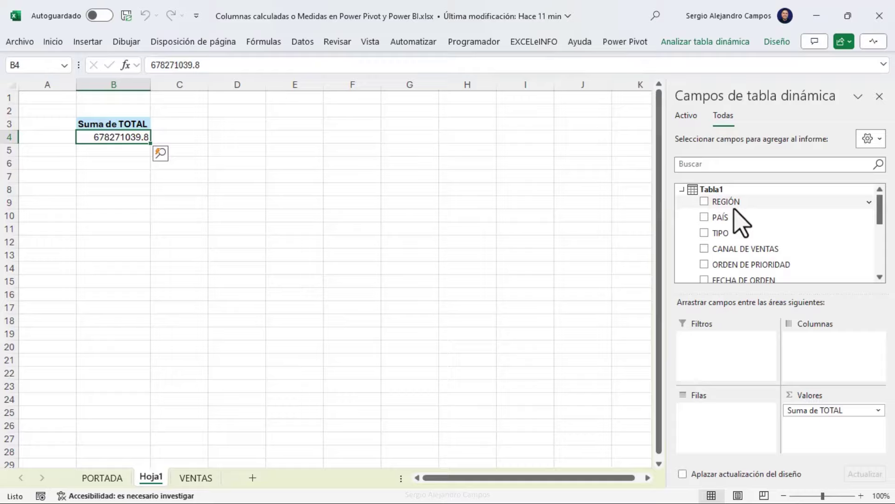
{"action": "scroll", "coordinate": [739, 219], "scroll_direction": "down", "scroll_amount": 5}
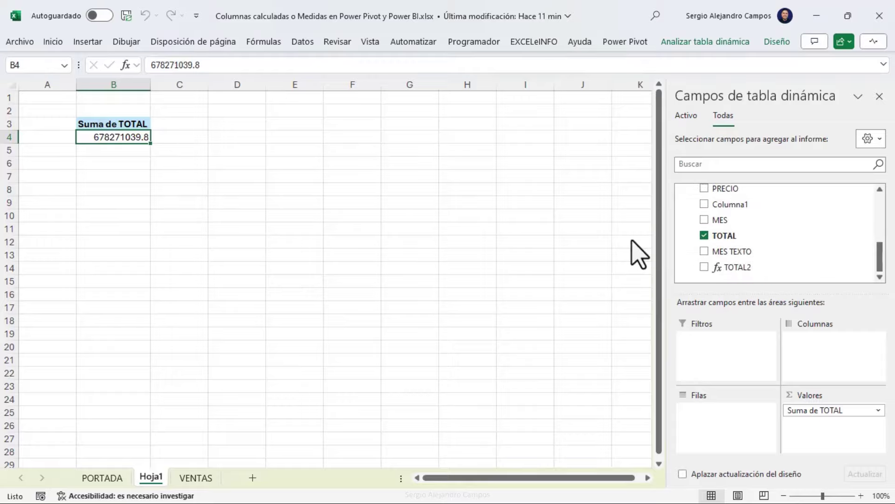
{"action": "left_click_drag", "start_coordinate": [763, 271], "coordinate": [821, 422]}
{"action": "left_click", "coordinate": [198, 140]}
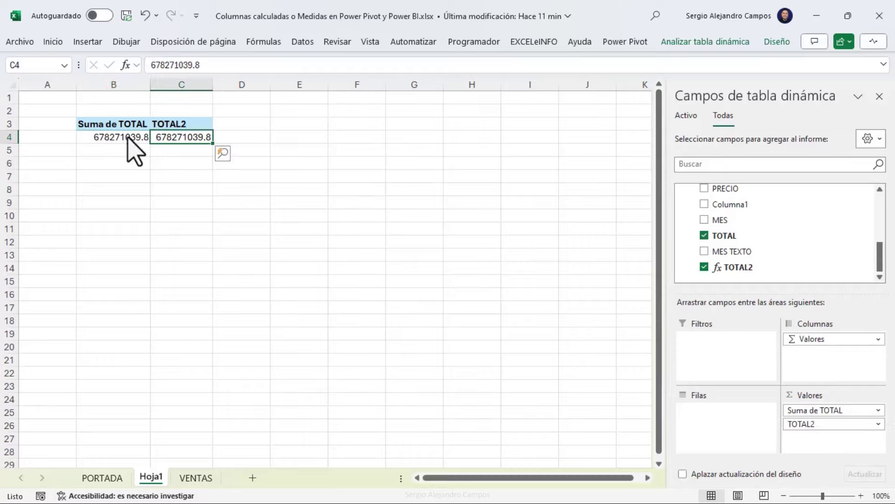
{"action": "left_click", "coordinate": [128, 142]}
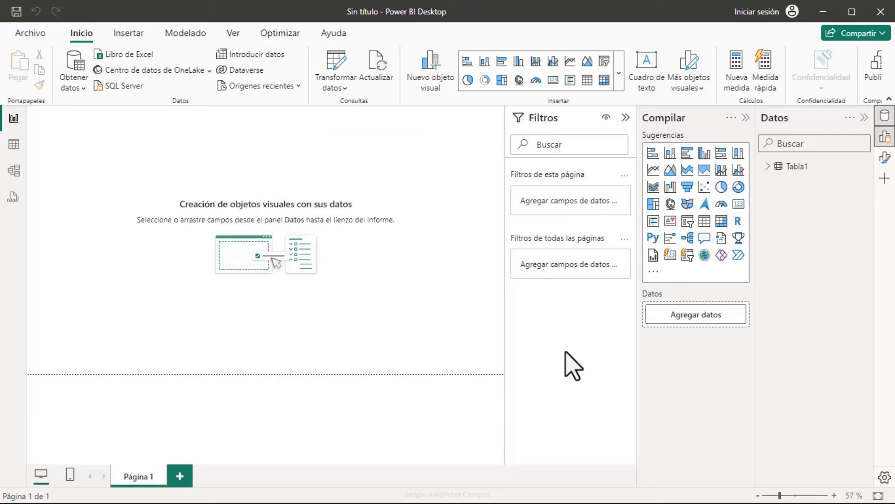
- Switch to Power BI Desktop and look at the fields of Tabla1 and its last columns in the table view
{"action": "left_click", "coordinate": [769, 167]}
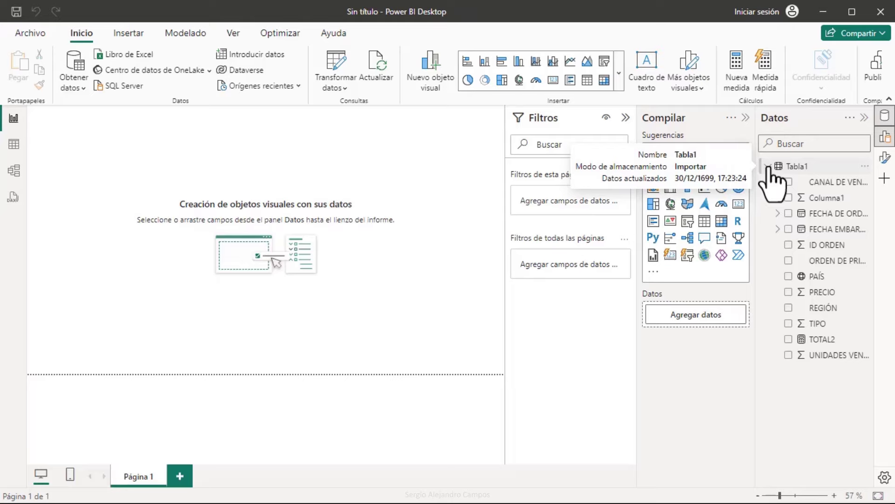
{"action": "left_click", "coordinate": [14, 144]}
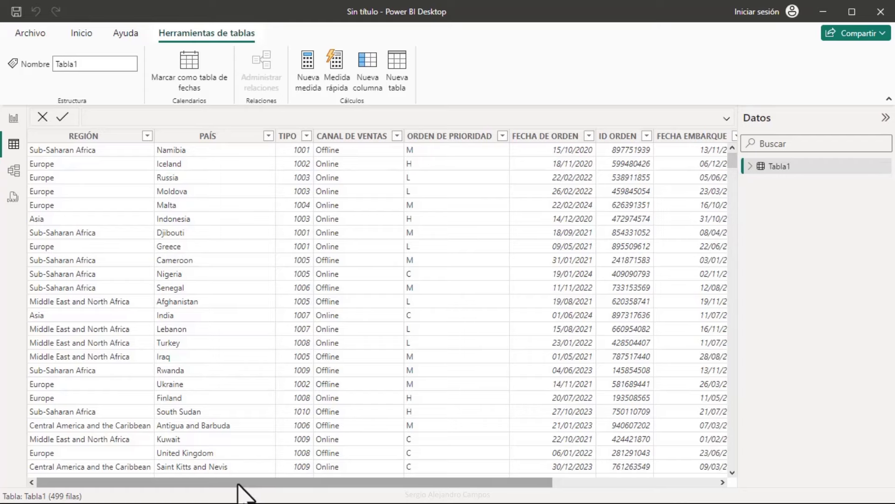
{"action": "left_click_drag", "start_coordinate": [238, 485], "coordinate": [583, 487]}
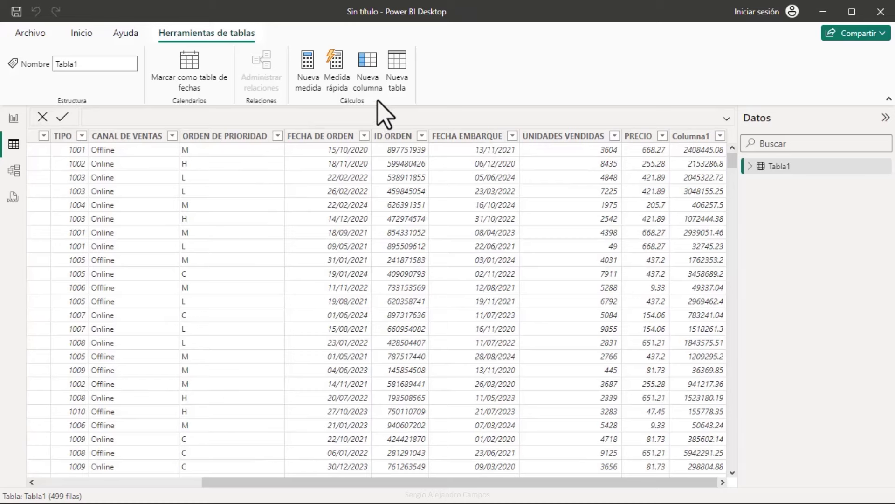
- Add a calculated column to Tabla1 with the formula Tabla1[UNIDADES VENDIDAS]*Tabla1[PRECIO]
{"action": "left_click", "coordinate": [376, 81]}
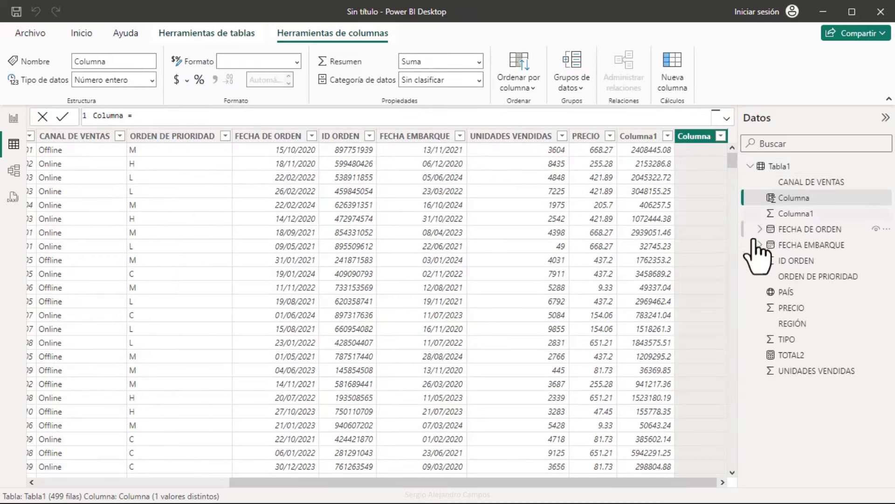
{"action": "type", "text": "UNI"}
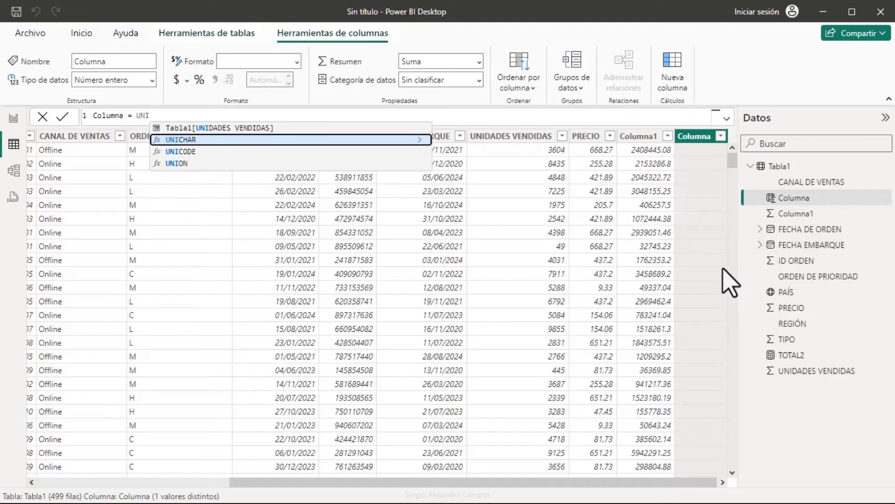
{"action": "key", "text": "Up"}
{"action": "key", "text": "Tab"}
{"action": "type", "text": "*"}
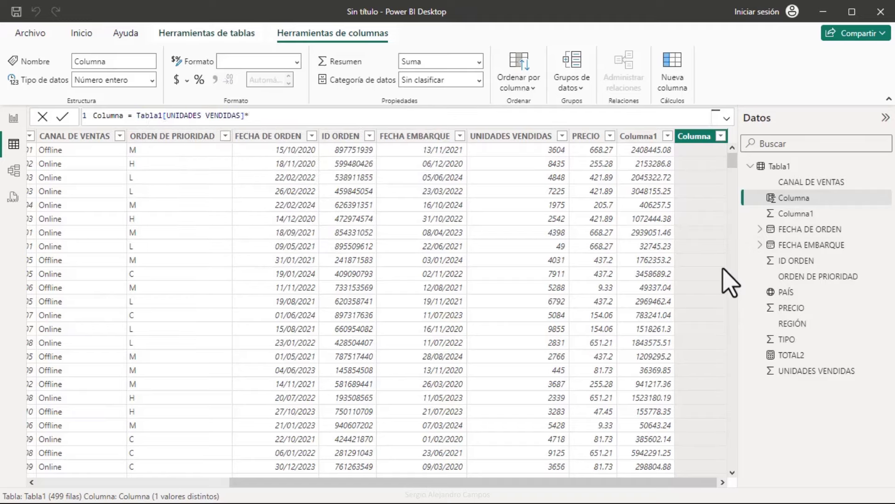
{"action": "type", "text": "PRE"}
{"action": "key", "text": "Down"}
{"action": "key", "text": "Down"}
{"action": "key", "text": "Down"}
{"action": "key", "text": "Down"}
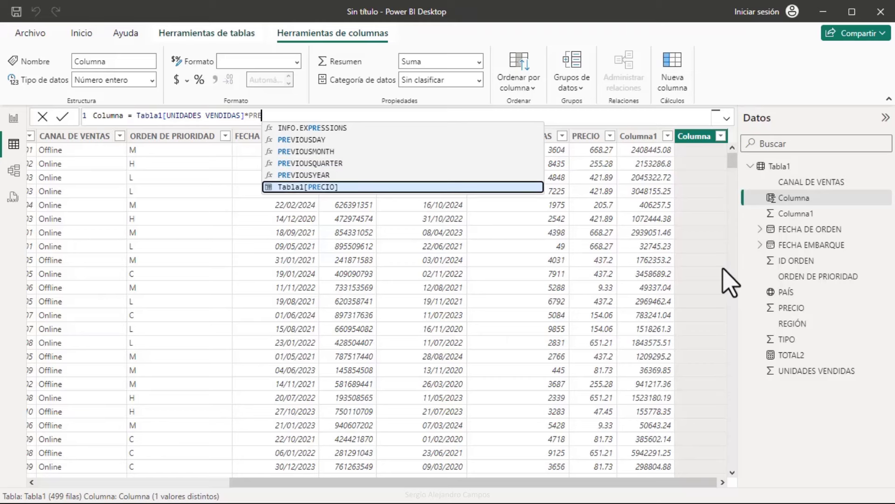
{"action": "key", "text": "Tab"}
{"action": "key", "text": "Return"}
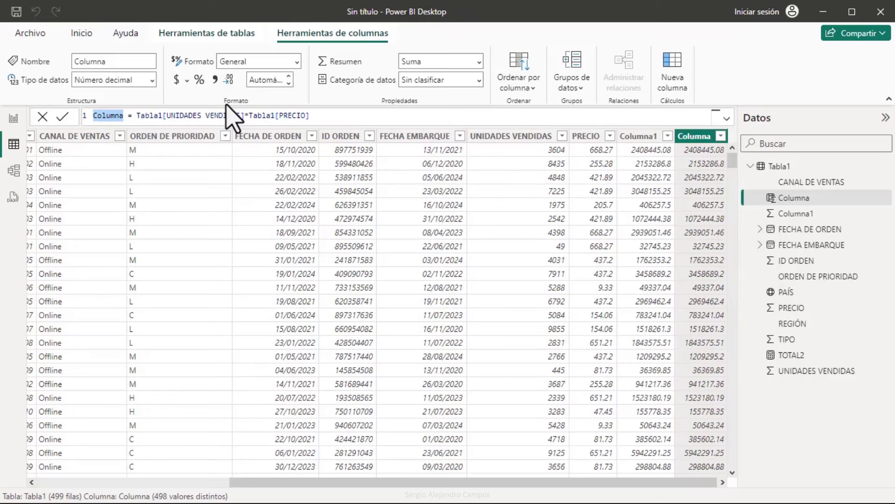
- Rename the new calculated column TOTAL and check it against the UNIDADES VENDIDAS and PRECIO columns
{"action": "type", "text": "TOTAL"}
{"action": "key", "text": "Return"}
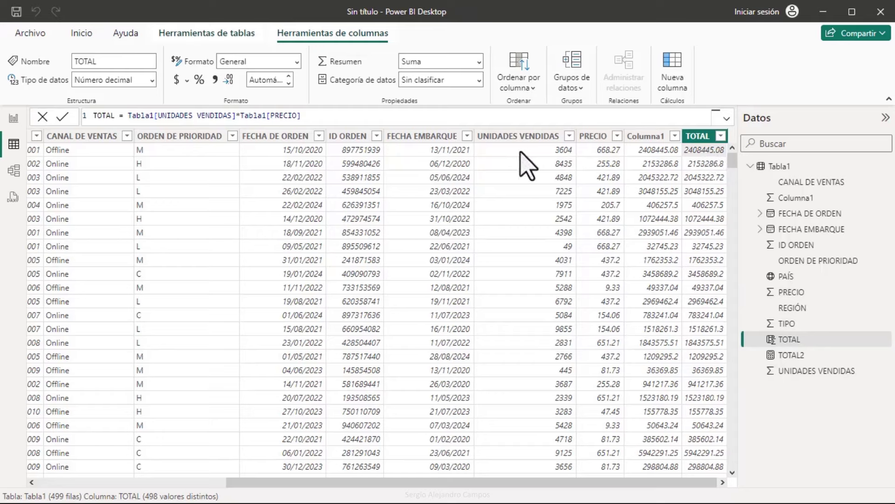
{"action": "left_click", "coordinate": [534, 161]}
{"action": "left_click", "coordinate": [603, 161]}
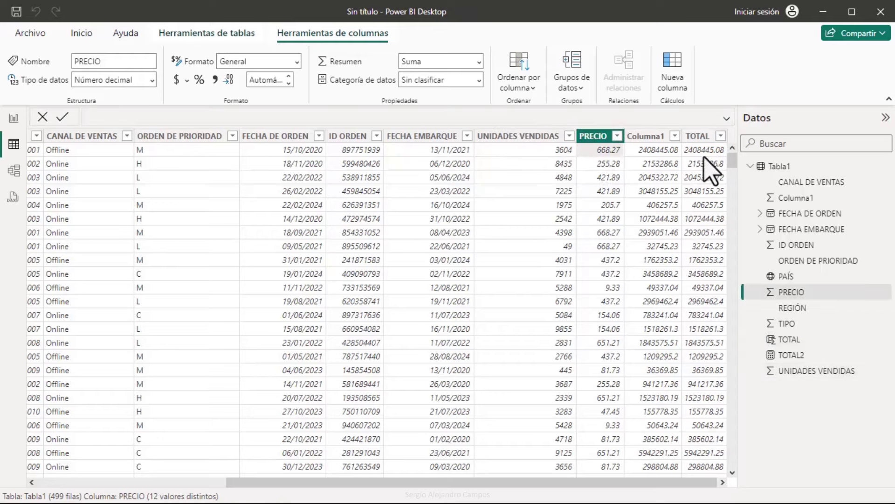
{"action": "left_click", "coordinate": [708, 166]}
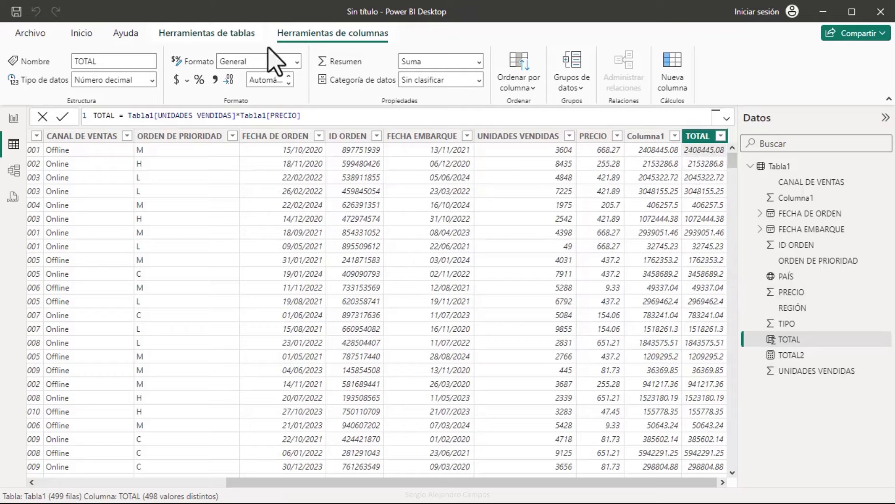
- Create a new measure in Tabla1 and name it TOTAL2 in its formula
{"action": "left_click", "coordinate": [199, 34]}
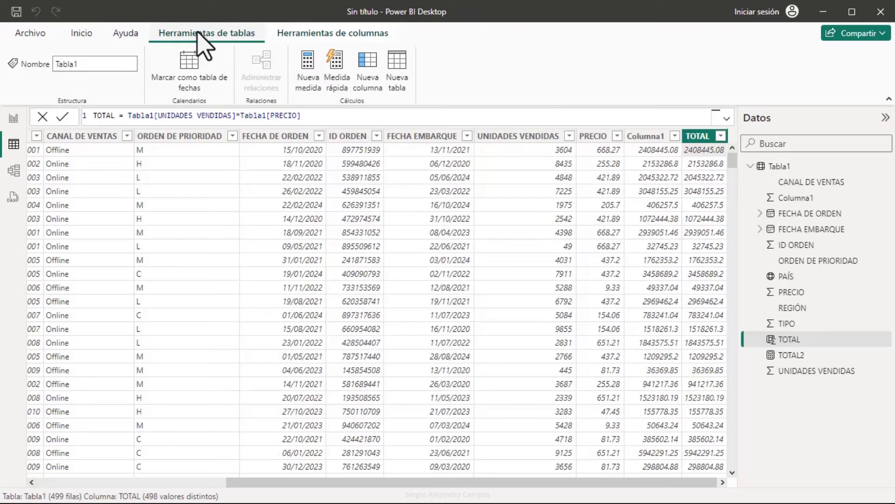
{"action": "left_click", "coordinate": [308, 85]}
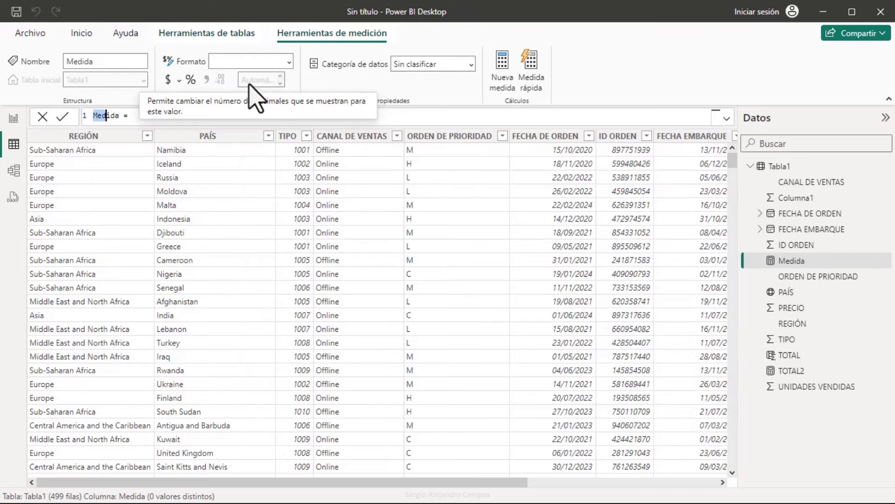
{"action": "type", "text": "TOTAL2 = "}
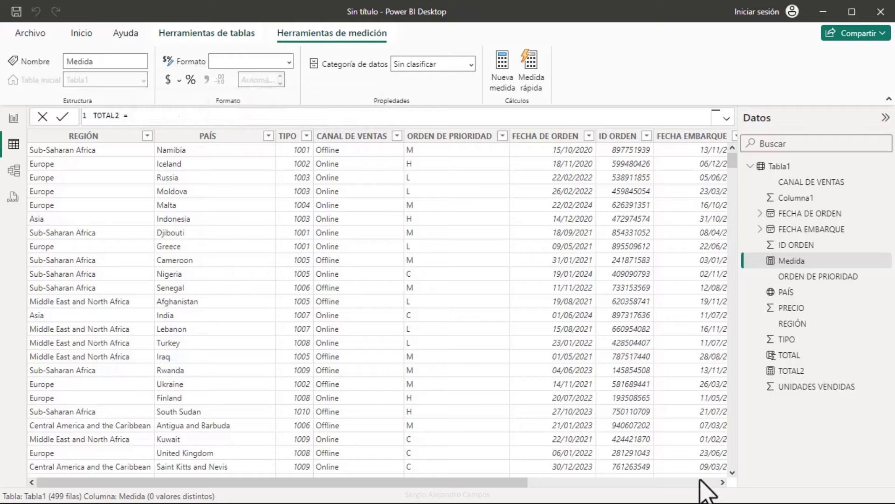
{"action": "type", "text": "PRECIO"}
{"action": "key", "text": "BackSpace"}
{"action": "key", "text": "BackSpace"}
{"action": "key", "text": "BackSpace"}
{"action": "key", "text": "BackSpace"}
{"action": "key", "text": "BackSpace"}
{"action": "key", "text": "BackSpace"}
- Begin the TOTAL2 measure's expression with SUMX, using Tabla1 as its table argument
{"action": "type", "text": "SUMX("}
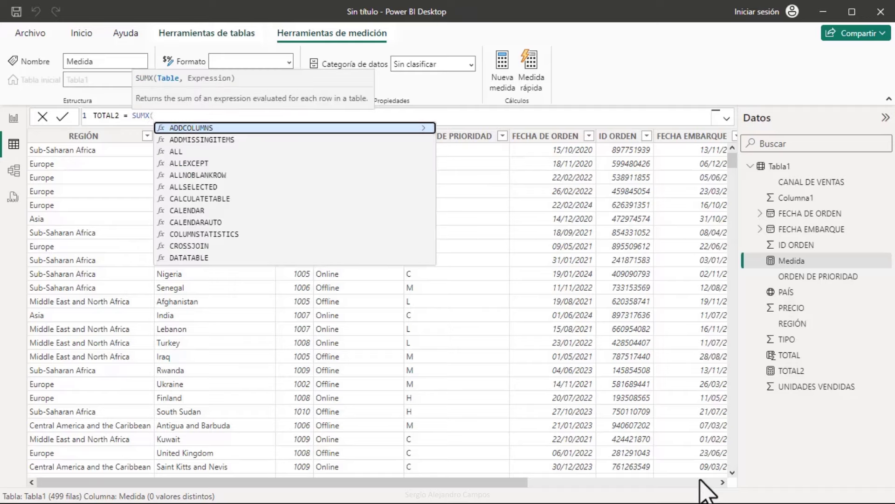
{"action": "type", "text": "Ta"}
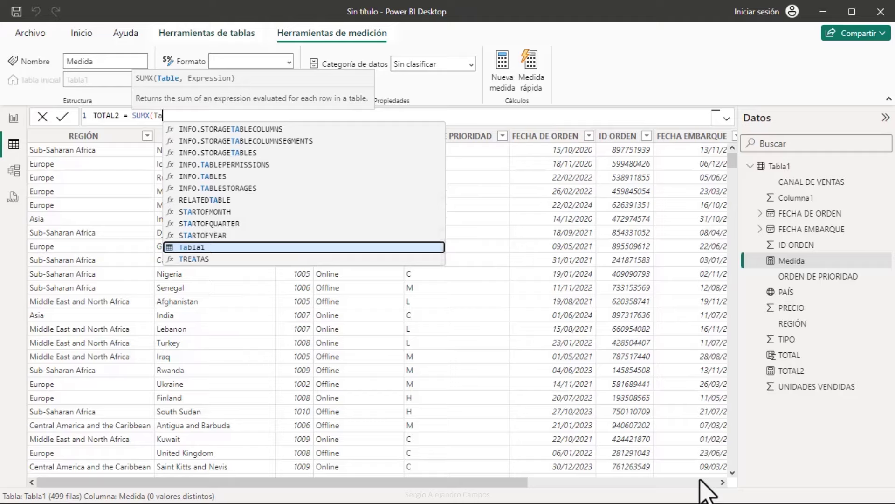
{"action": "key", "text": "Down"}
{"action": "key", "text": "Up"}
{"action": "key", "text": "Tab"}
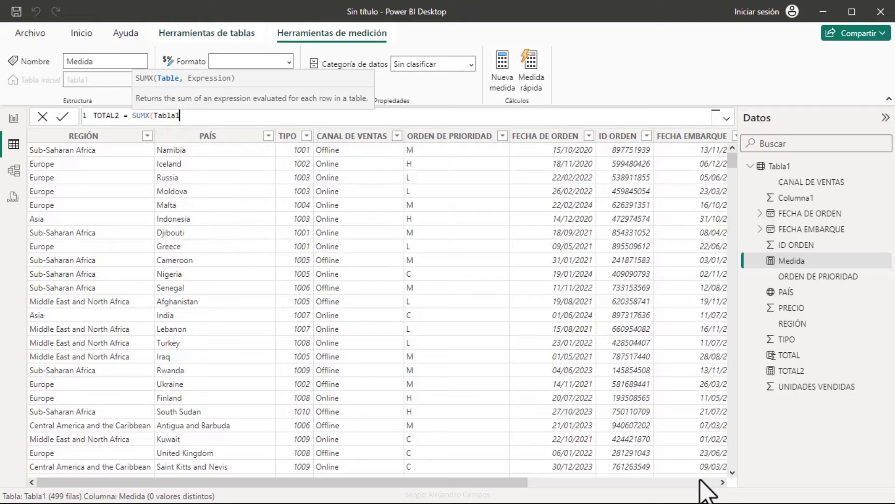
- Add Tabla1[UNIDADES VENDIDAS] as the start of the SUMX expression argument
{"action": "type", "text": ",Ta"}
{"action": "key", "text": "Down"}
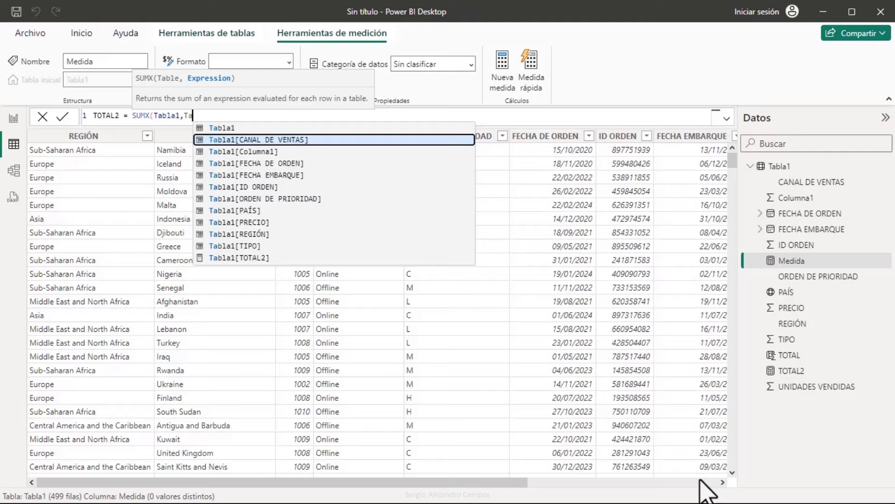
{"action": "key", "text": "Down"}
{"action": "key", "text": "Down"}
{"action": "key", "text": "Down"}
{"action": "key", "text": "Down"}
{"action": "key", "text": "Down"}
{"action": "key", "text": "Down"}
{"action": "key", "text": "Down"}
{"action": "key", "text": "Down"}
{"action": "key", "text": "Down"}
{"action": "key", "text": "Down"}
{"action": "key", "text": "Down"}
{"action": "key", "text": "Down"}
{"action": "key", "text": "Down"}
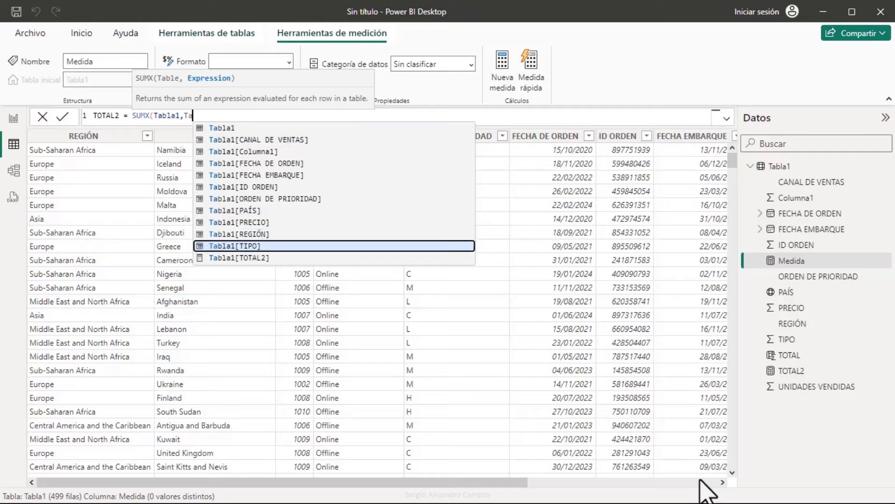
{"action": "key", "text": "Up"}
{"action": "key", "text": "Tab"}
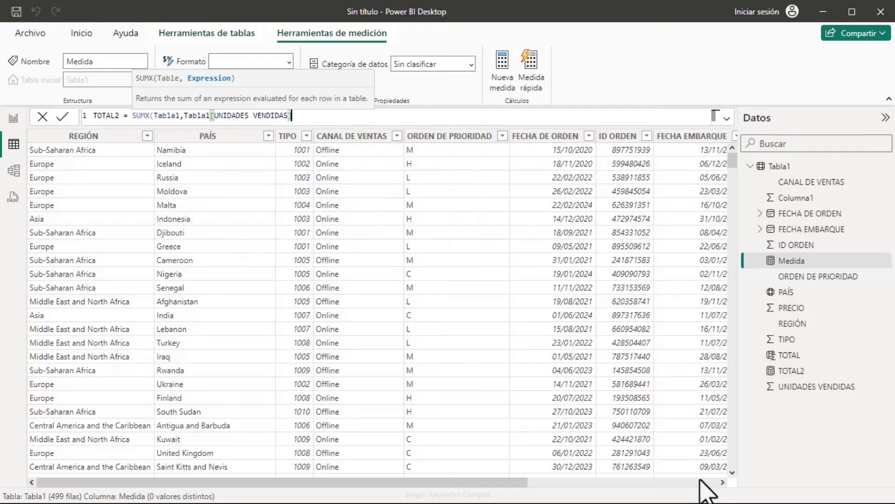
- Complete the SUMX expression by multiplying by Tabla1[PRECIO], close the parenthesis and submit the formula
{"action": "type", "text": "*pre"}
{"action": "key", "text": "Down"}
{"action": "key", "text": "Down"}
{"action": "key", "text": "Down"}
{"action": "key", "text": "Down"}
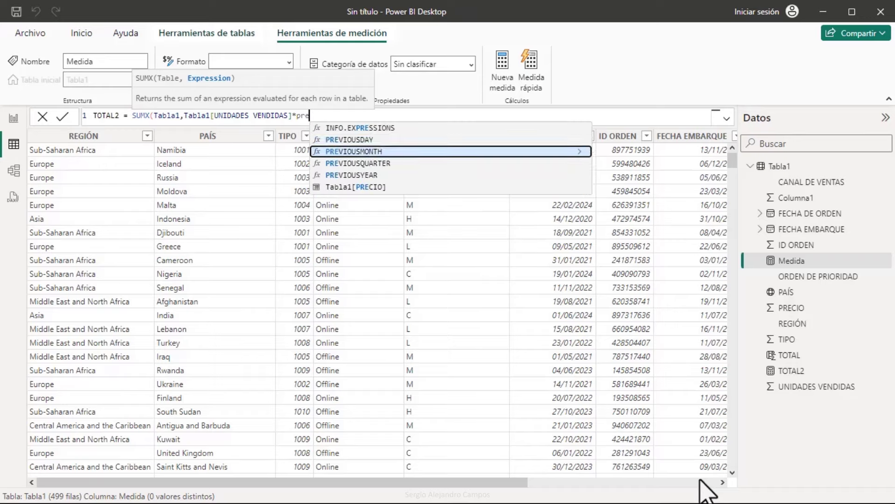
{"action": "key", "text": "Tab"}
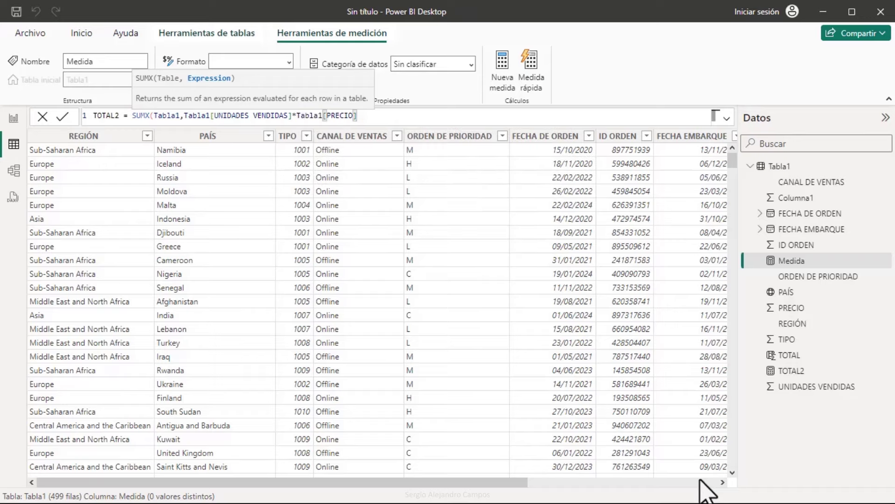
{"action": "type", "text": ")"}
{"action": "key", "text": "Return"}
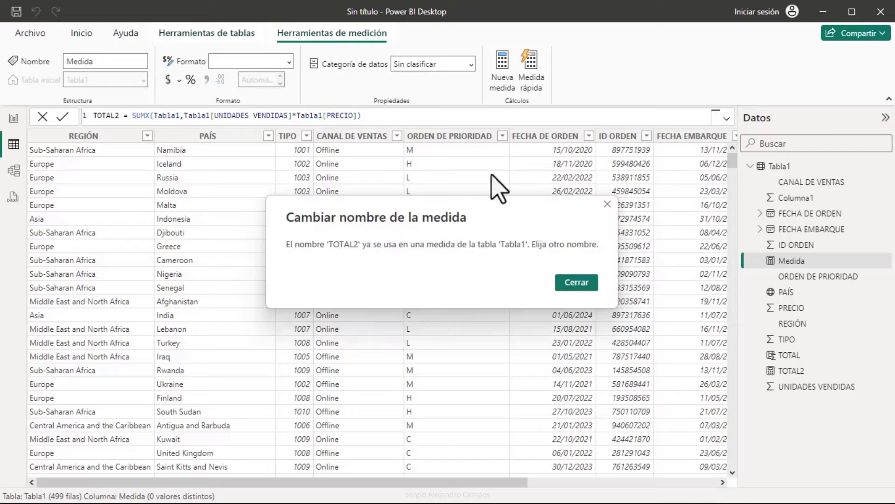
- Rename the measure TOTAL3 in its formula, commit it, and compare it with the TOTAL calculated column
{"action": "left_click", "coordinate": [577, 282]}
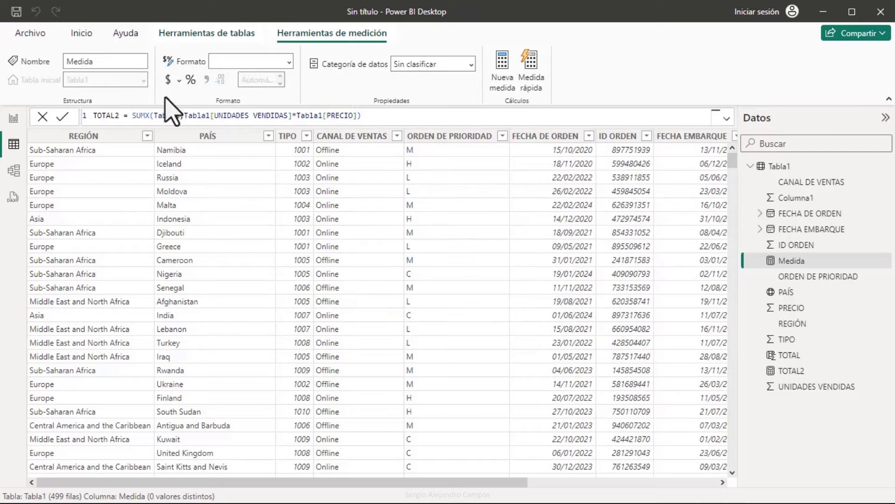
{"action": "key", "text": "BackSpace"}
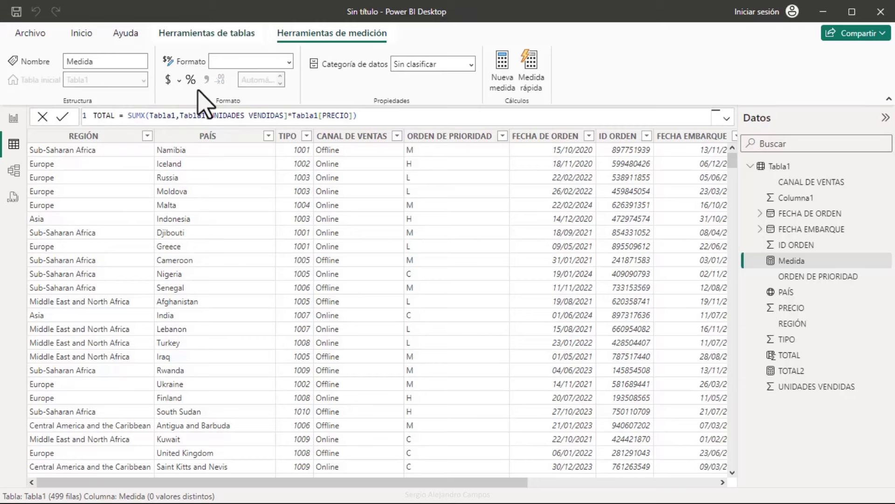
{"action": "type", "text": "3"}
{"action": "key", "text": "Return"}
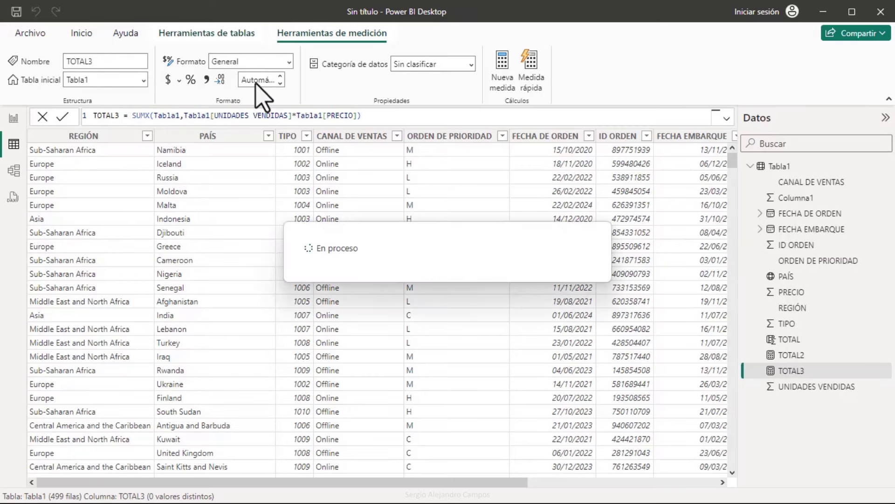
{"action": "left_click", "coordinate": [813, 341]}
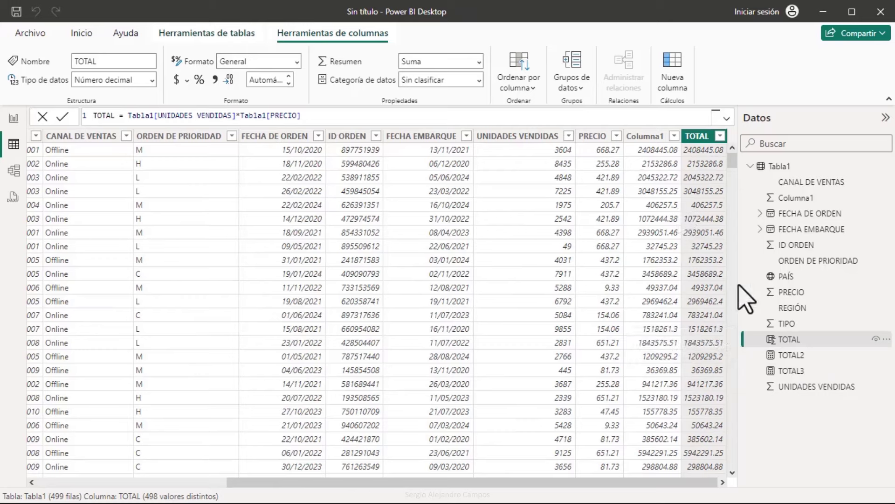
{"action": "left_click", "coordinate": [822, 374]}
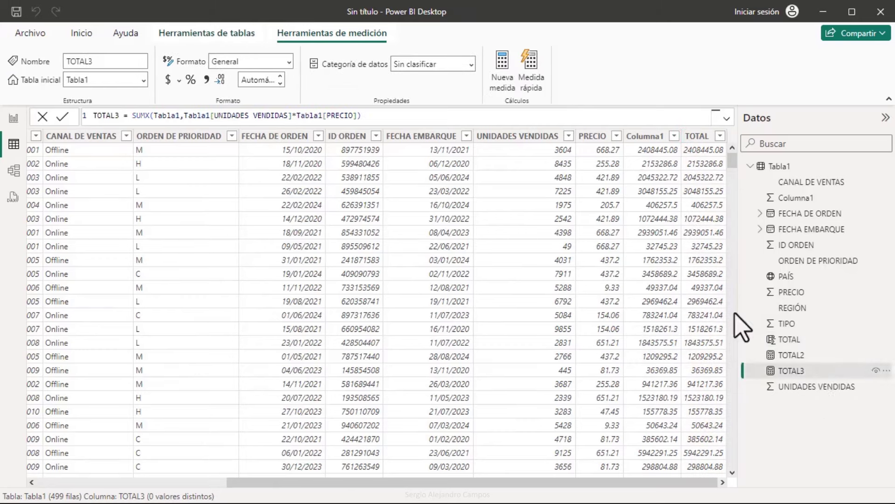
- In the report view, add a card for TOTAL, widen it, and add a second card for TOTAL3
{"action": "left_click", "coordinate": [13, 119]}
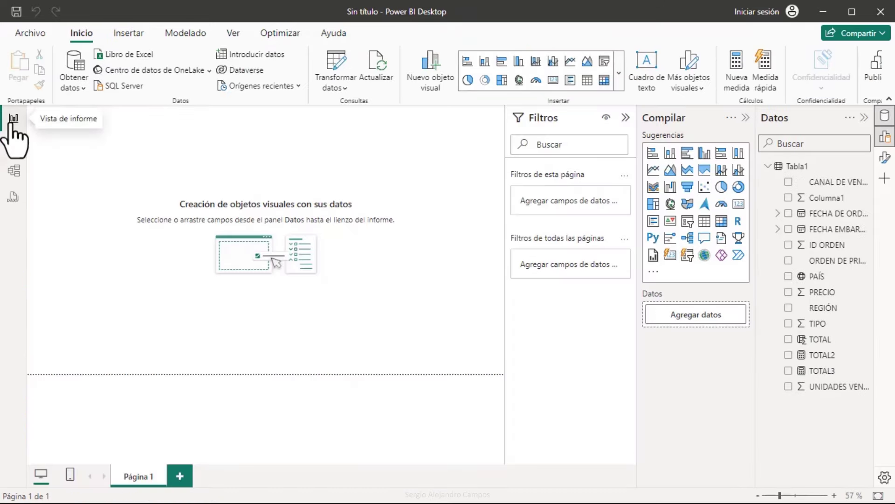
{"action": "left_click", "coordinate": [788, 339]}
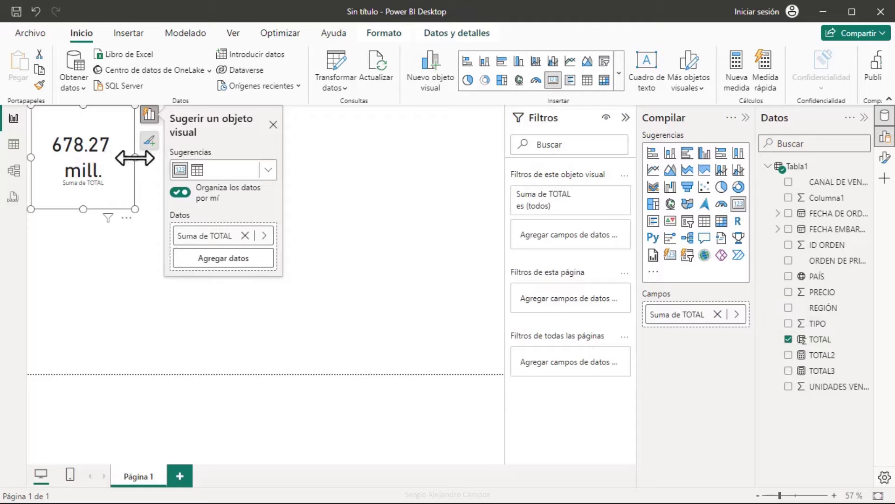
{"action": "left_click_drag", "start_coordinate": [135, 158], "coordinate": [231, 156]}
{"action": "left_click", "coordinate": [409, 149]}
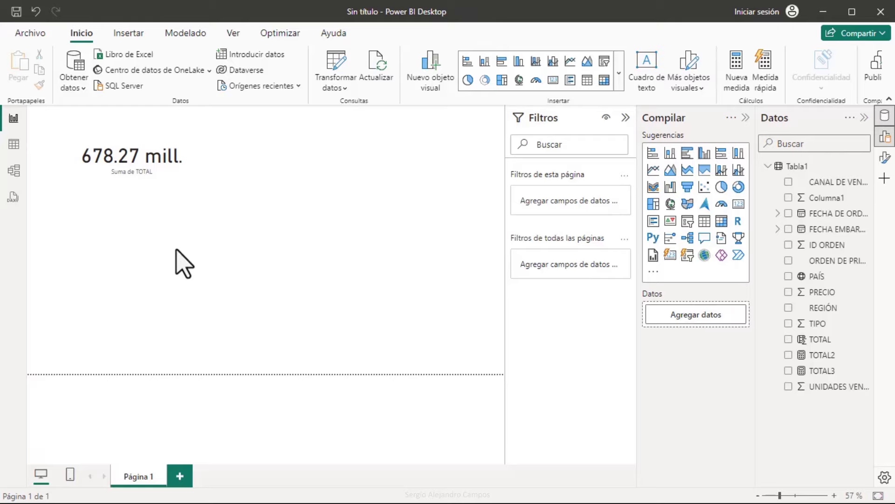
{"action": "left_click", "coordinate": [788, 371]}
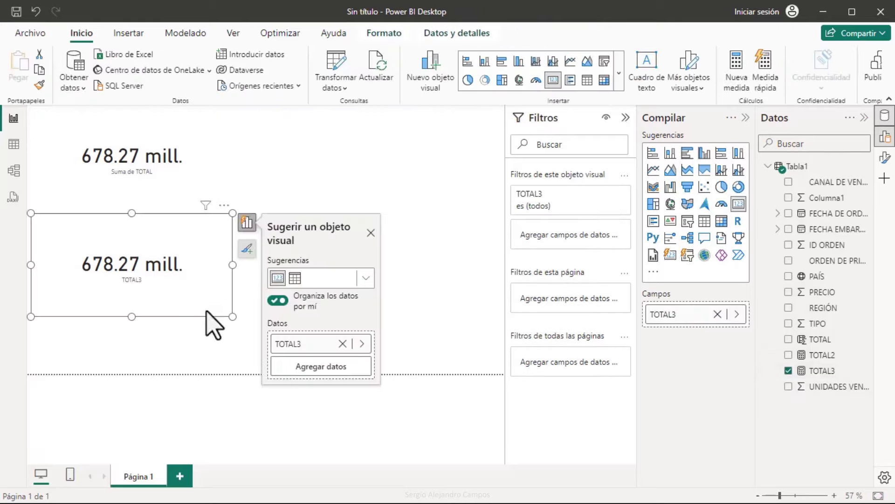
{"action": "left_click", "coordinate": [212, 345]}
- Compare the TOTAL and TOTAL3 cards and check which field each one uses
{"action": "left_click", "coordinate": [216, 302]}
{"action": "left_click", "coordinate": [194, 167]}
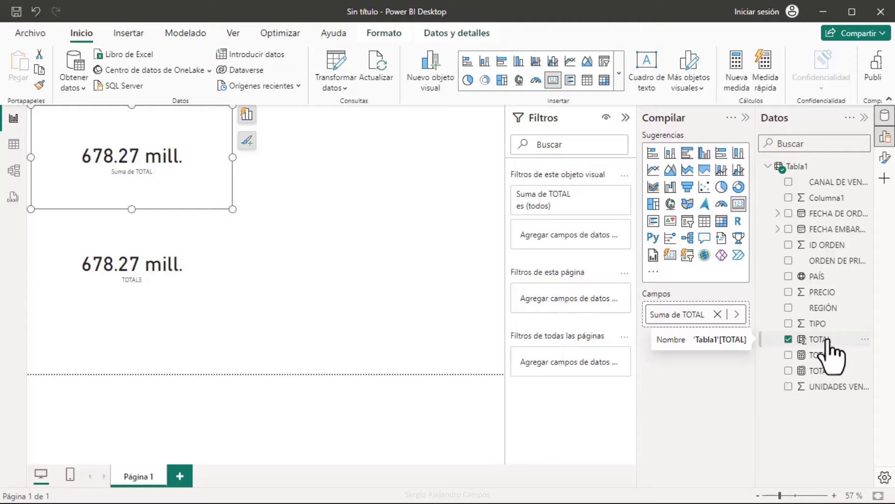
{"action": "left_click", "coordinate": [211, 249]}
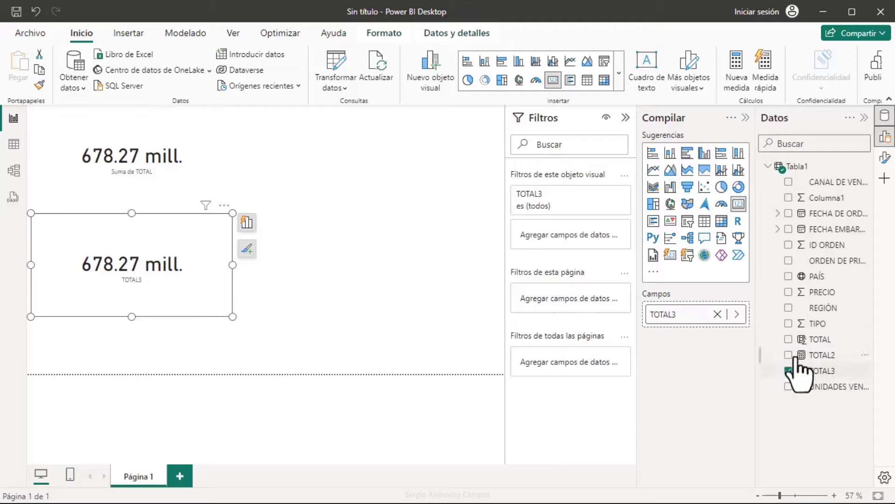
{"action": "left_click", "coordinate": [336, 258]}
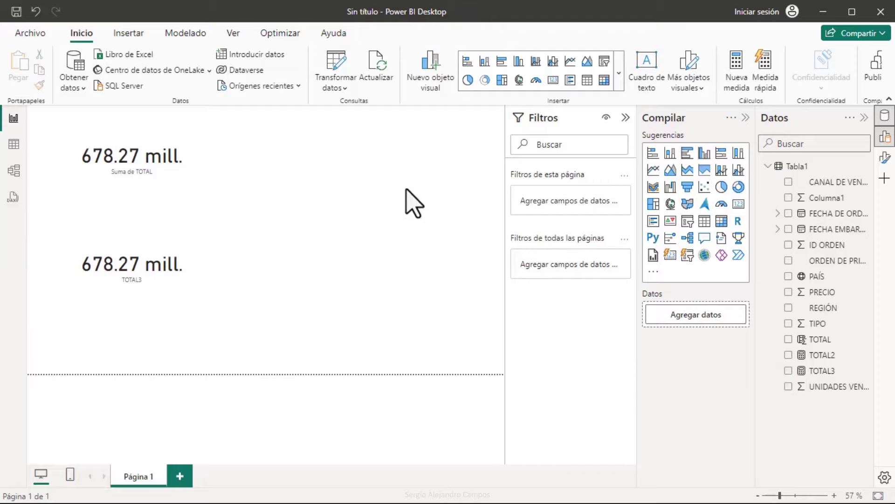
{"action": "left_click", "coordinate": [208, 141]}
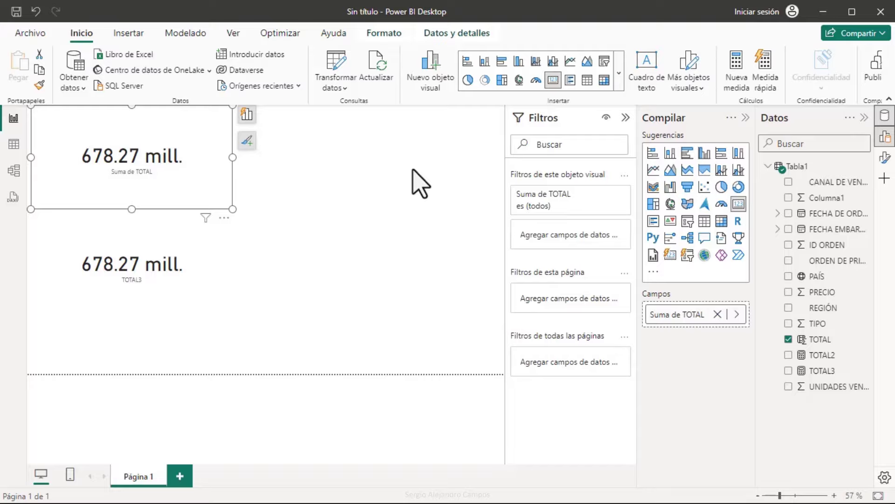
{"action": "left_click", "coordinate": [212, 272]}
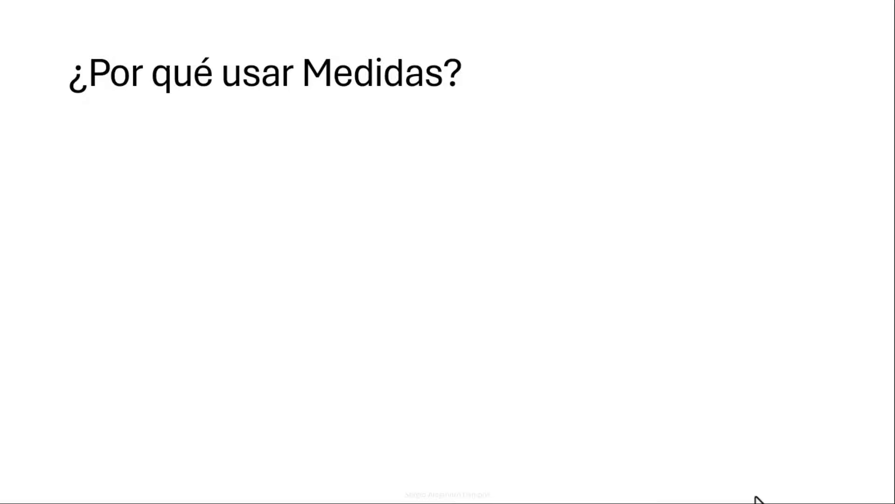
{"action": "key", "text": "Right"}
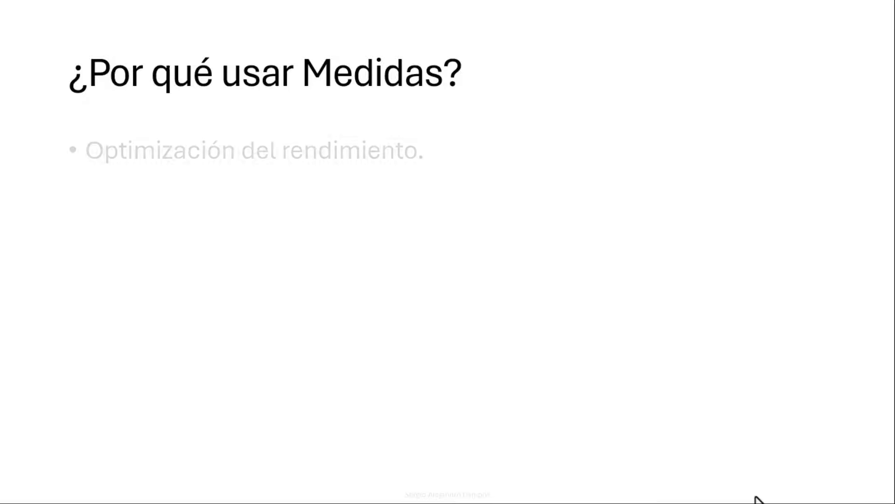